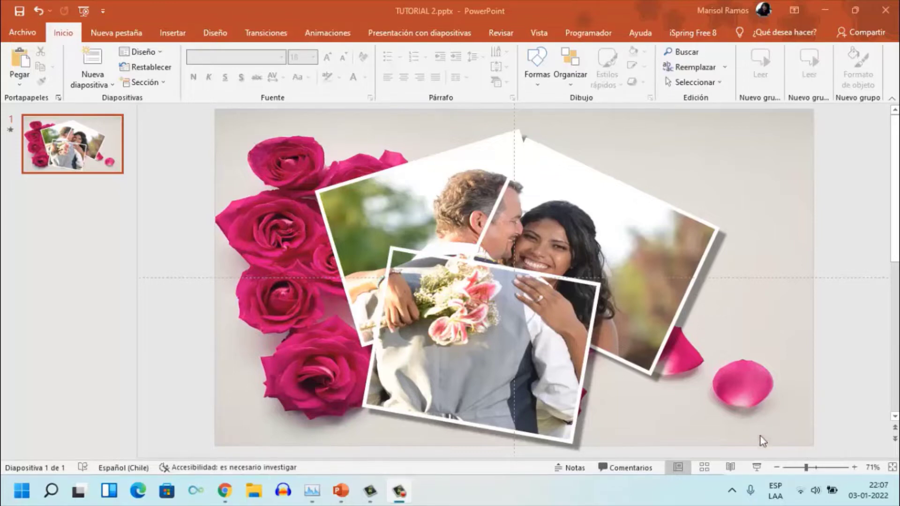
Step: Preview the current presentation as a full-screen slideshow, then switch to the blank Presentación2 deck
left_click(758, 468)
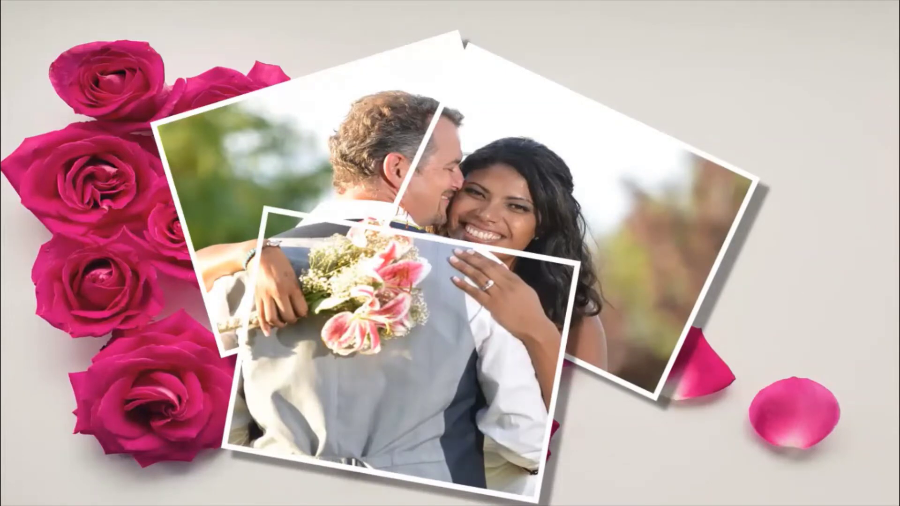
key("Escape")
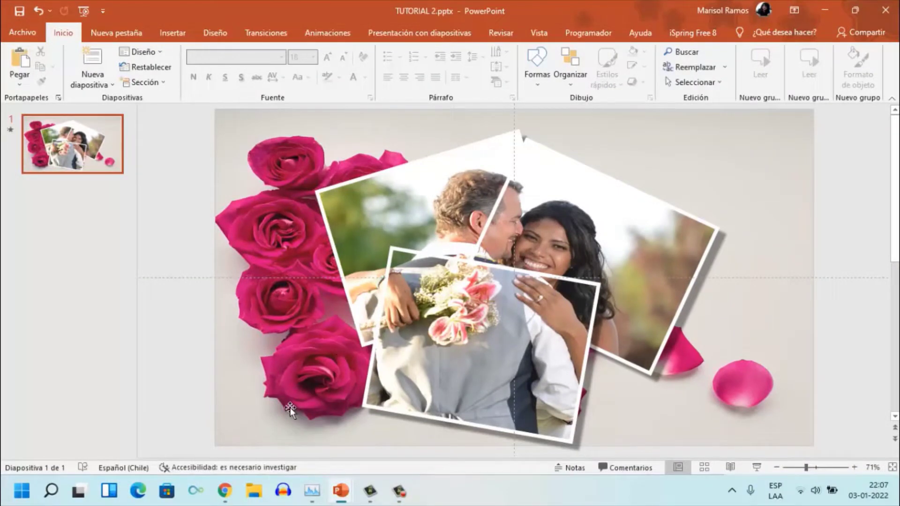
mouse_move(340, 491)
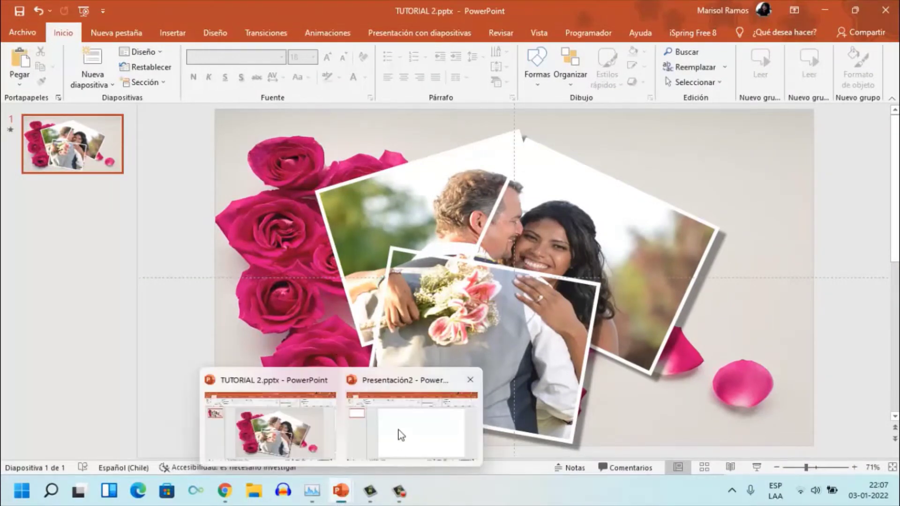
left_click(398, 434)
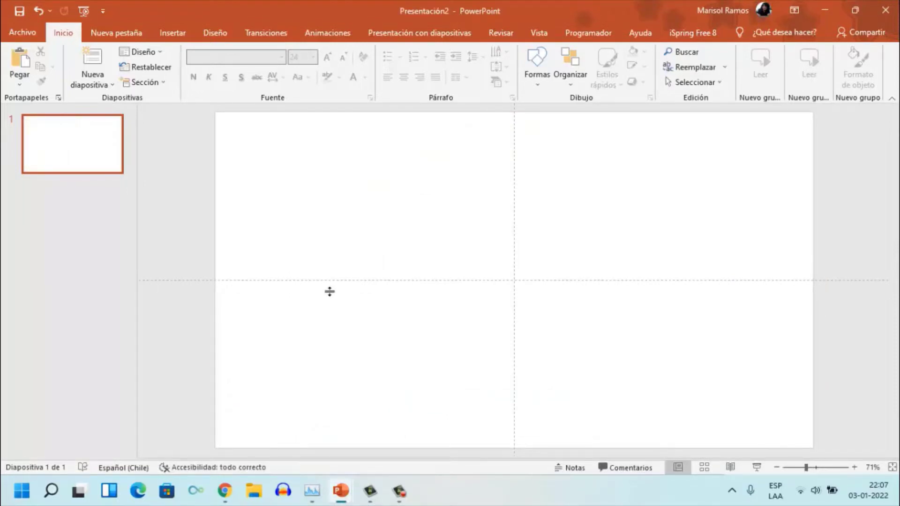
Step: Fill the slide background with the picture happy-g4e35e2478_1920.jpg
right_click(303, 197)
left_click(326, 304)
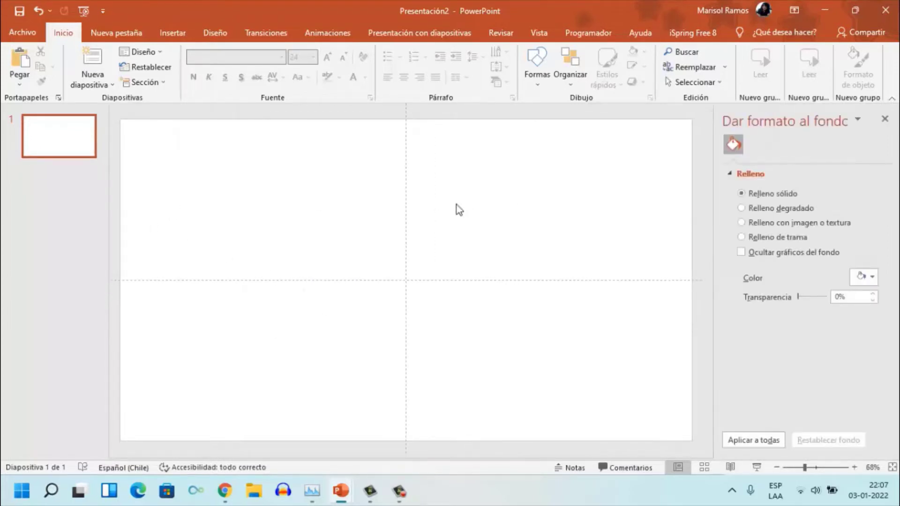
left_click(742, 223)
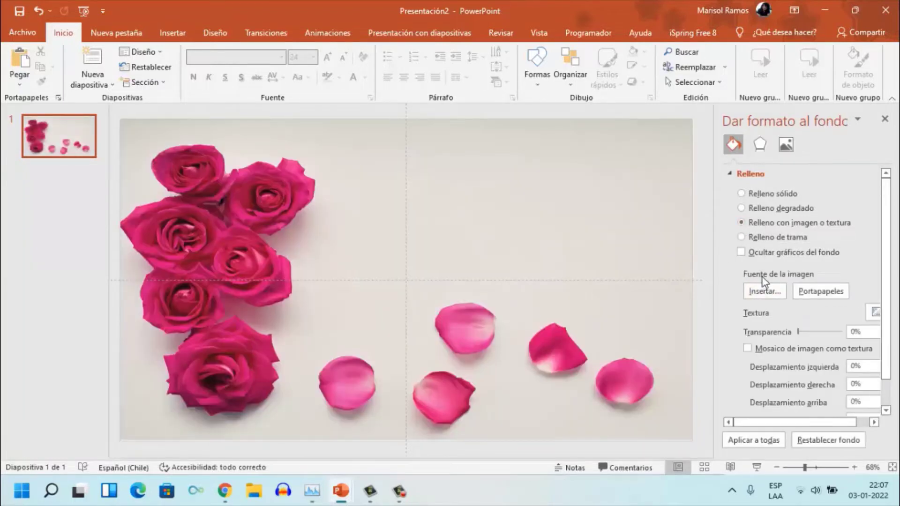
left_click(769, 295)
left_click(769, 296)
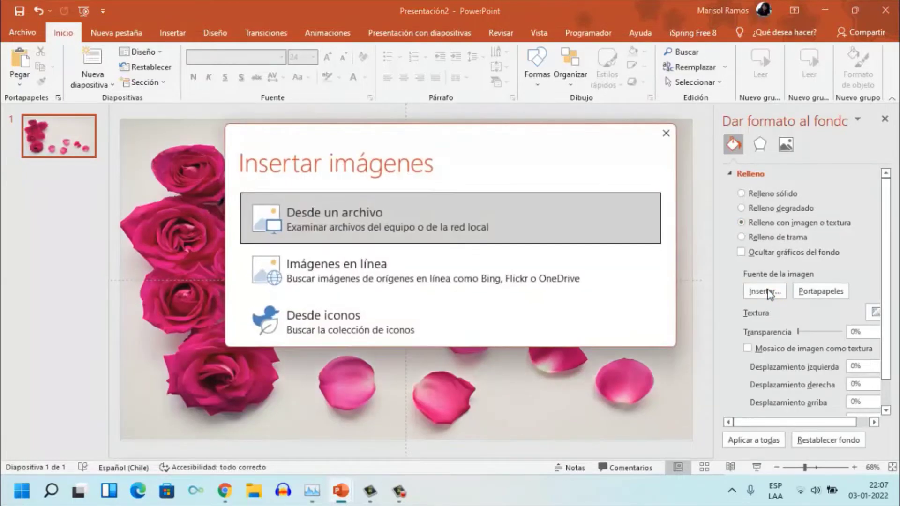
left_click(366, 216)
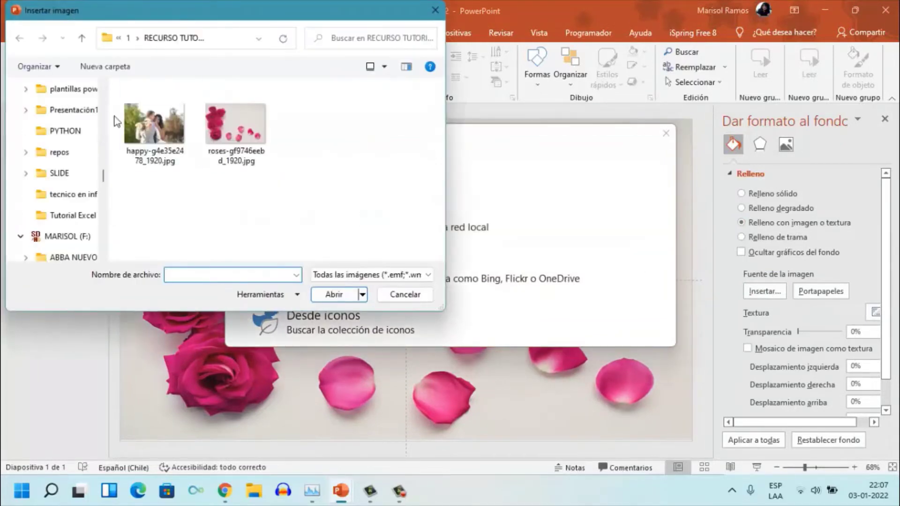
left_click(144, 133)
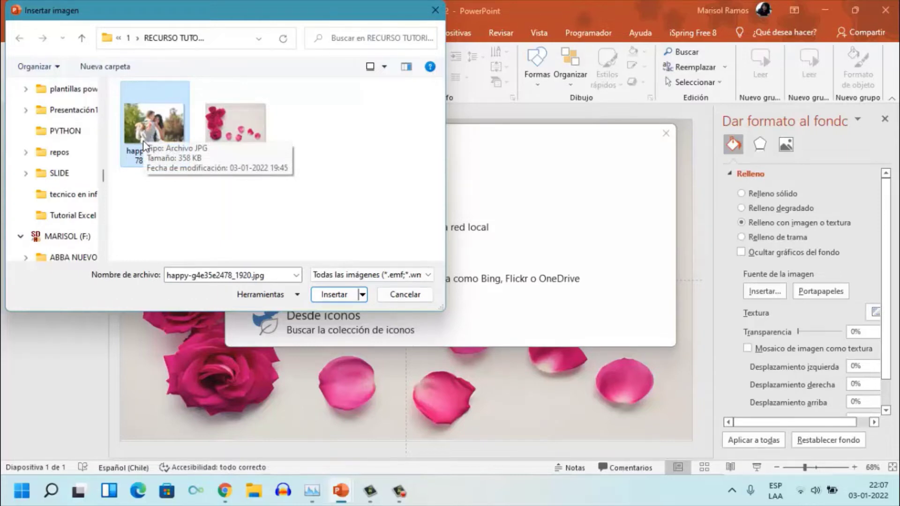
left_click(334, 294)
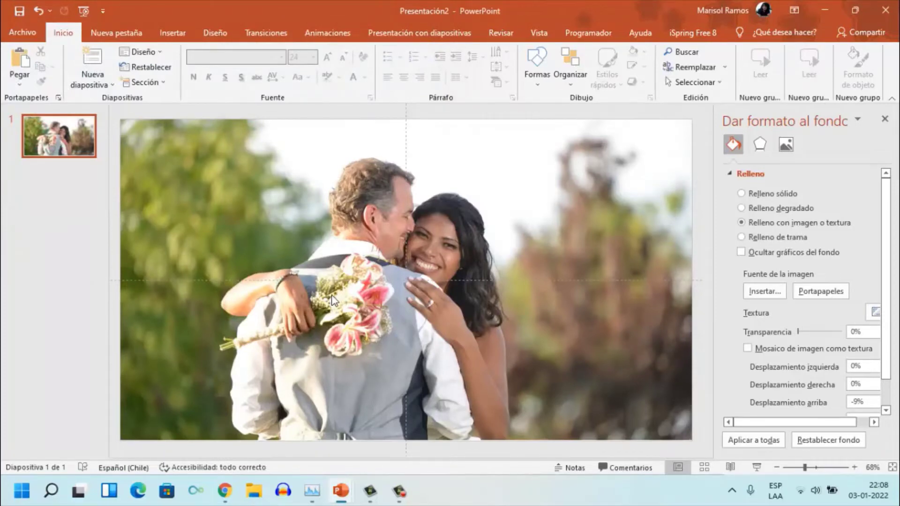
Step: Draw a rectangle covering the whole slide and remove its outline
left_click(174, 31)
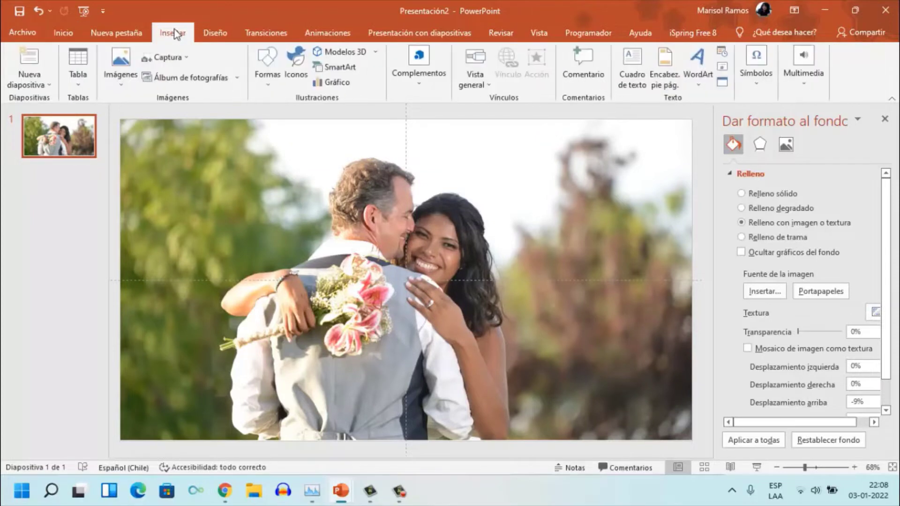
left_click(272, 90)
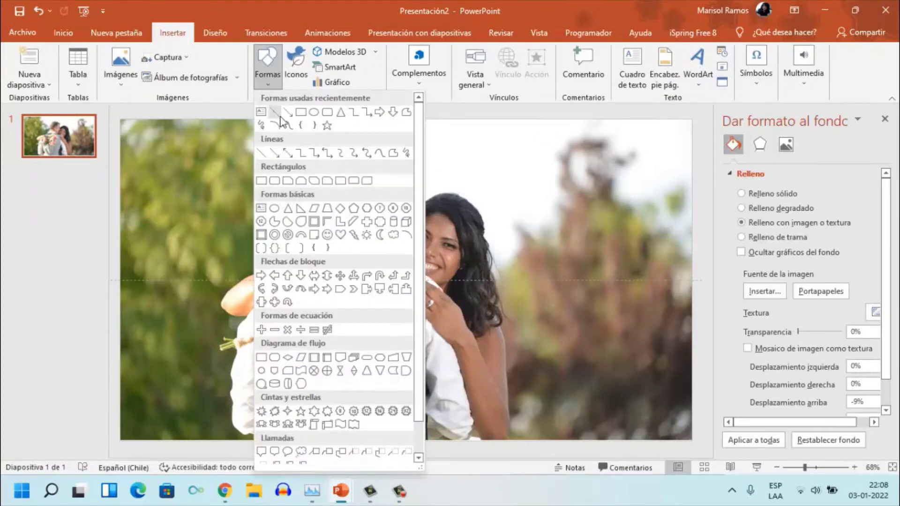
left_click(303, 117)
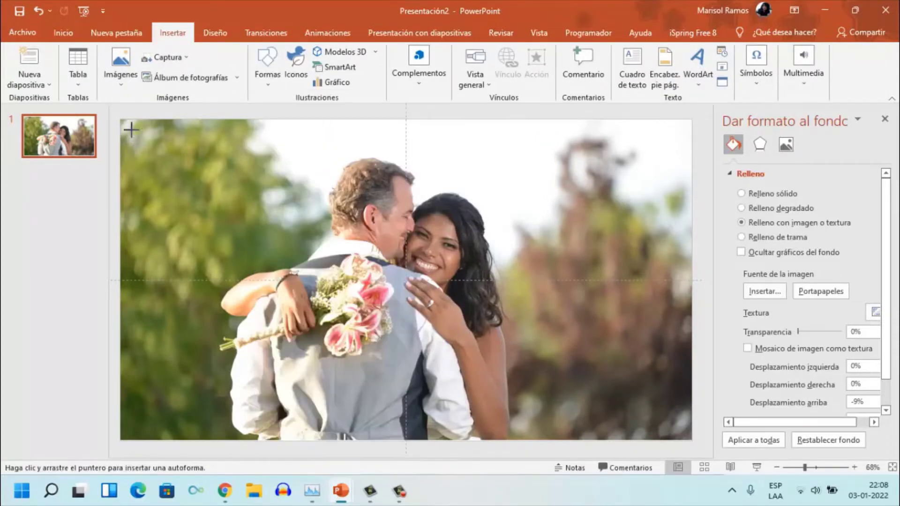
left_click_drag(131, 130, 522, 375)
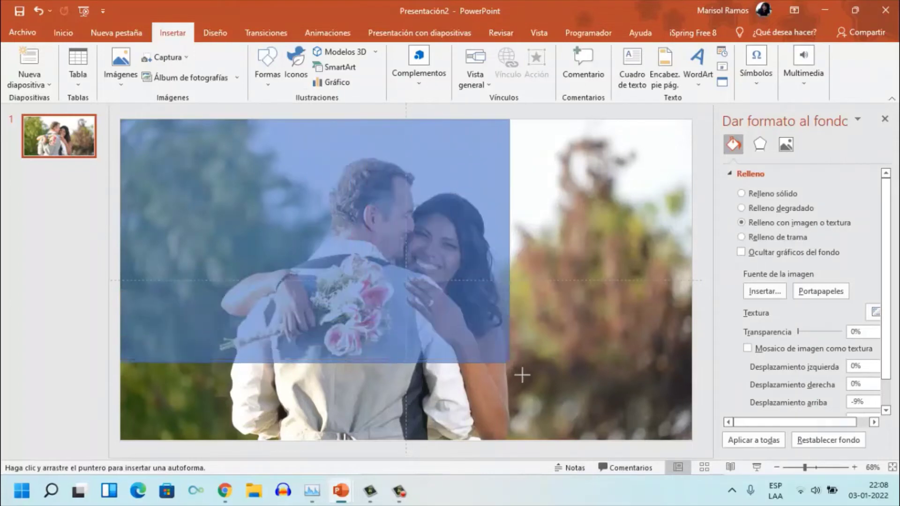
left_click_drag(522, 375, 699, 451)
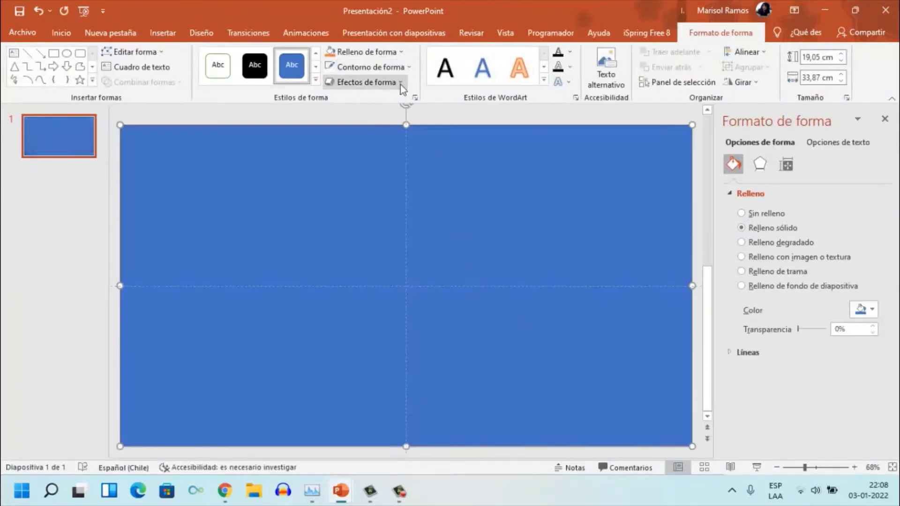
left_click(408, 67)
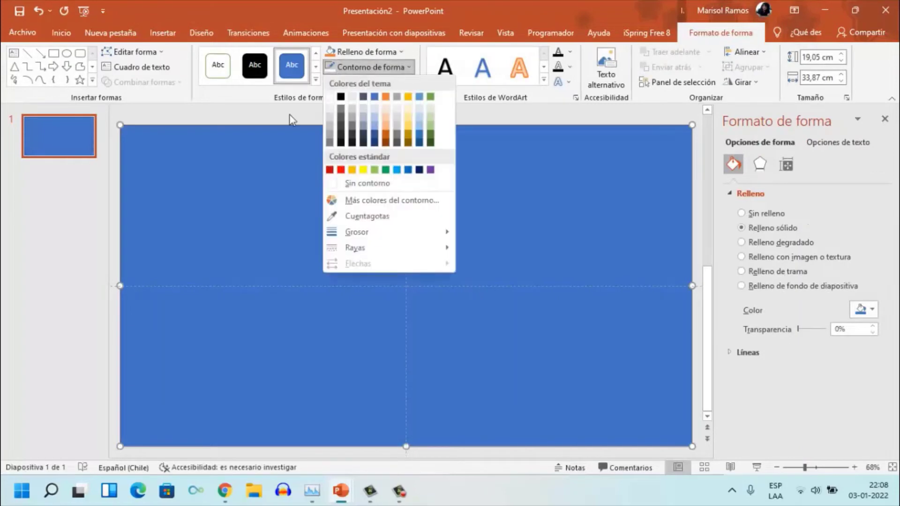
left_click(368, 184)
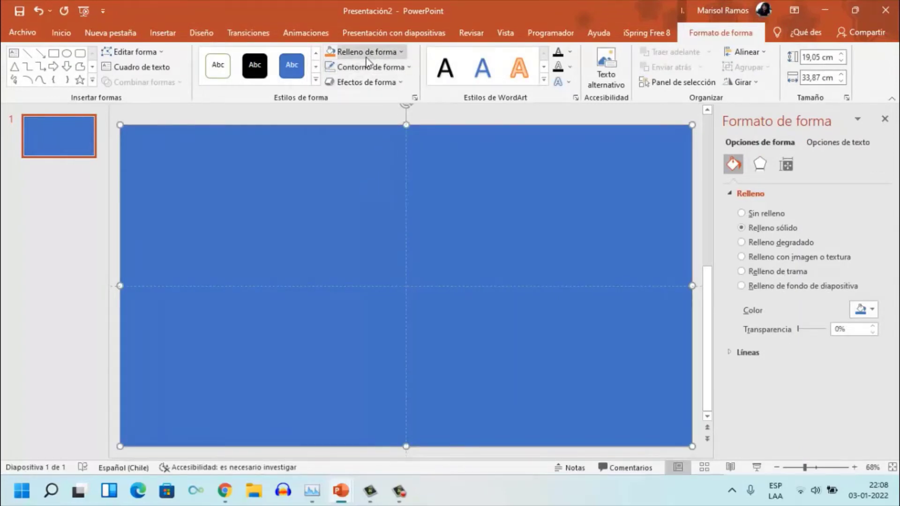
Step: Fill the rectangle with the picture roses-gf9746eebd_1920.jpg
left_click(402, 51)
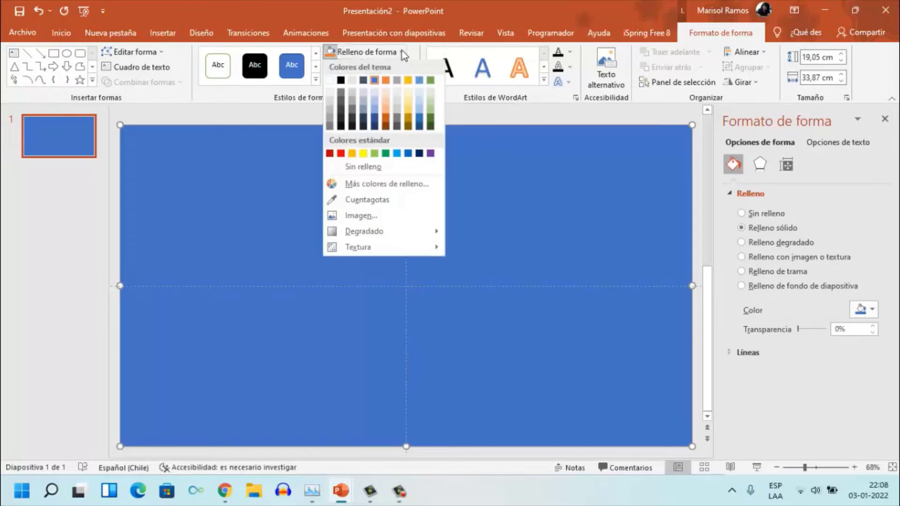
left_click(356, 217)
left_click(334, 215)
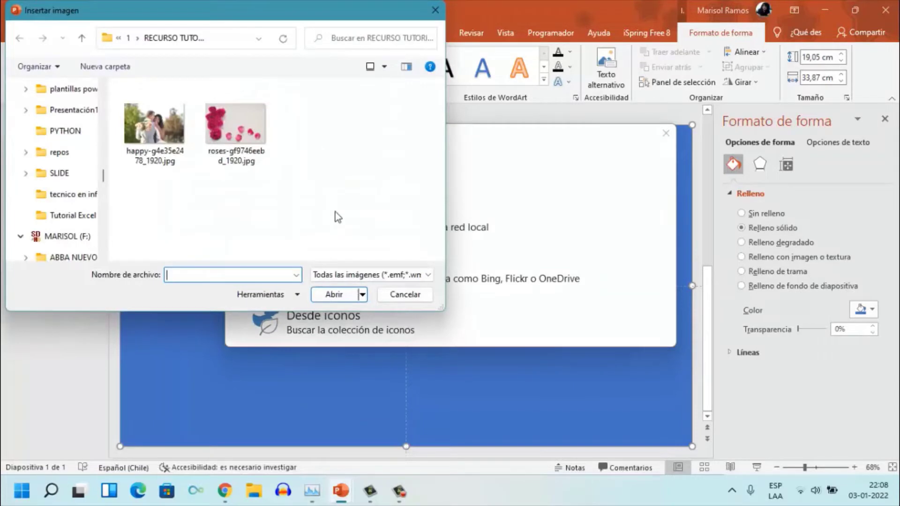
left_click(252, 141)
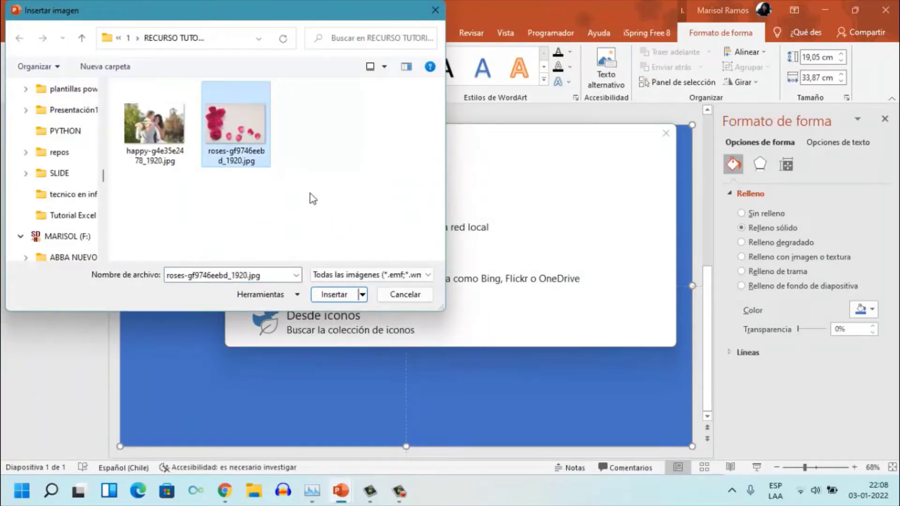
left_click(324, 297)
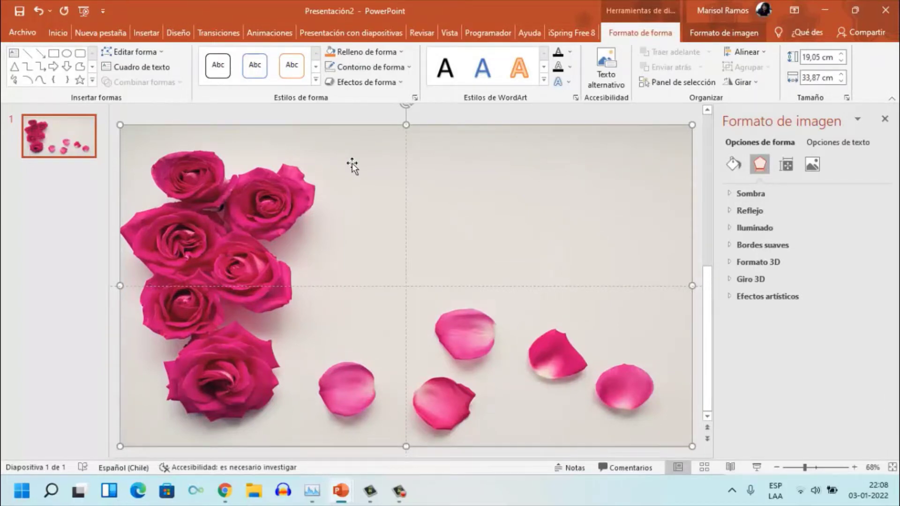
Step: Draw a smaller rectangle over the upper-left roses
left_click(145, 34)
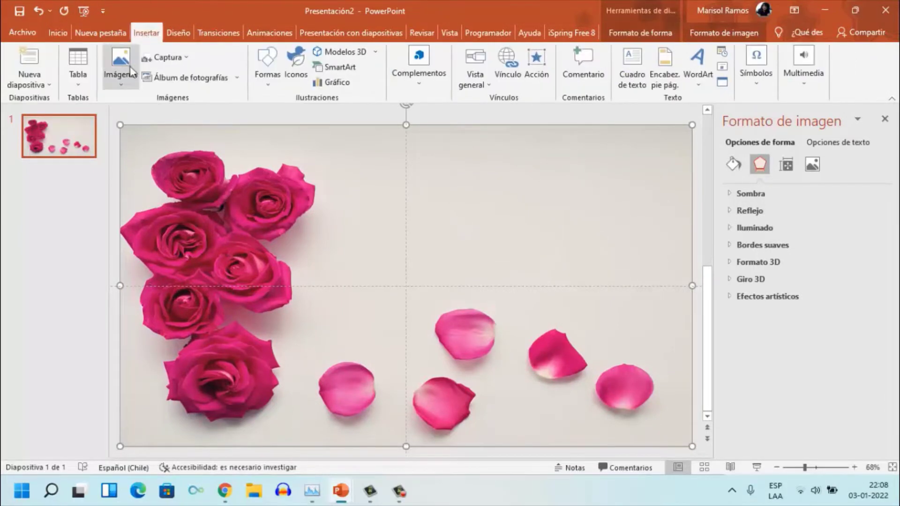
left_click(269, 84)
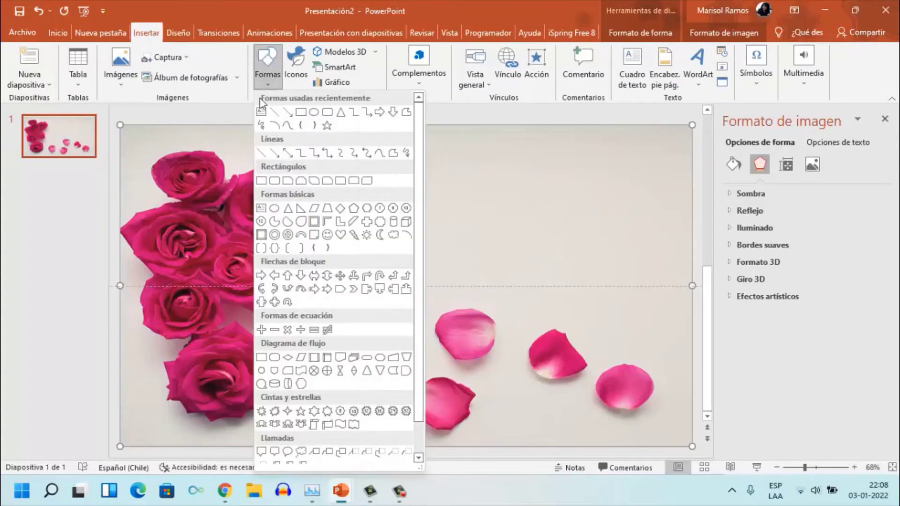
left_click(301, 112)
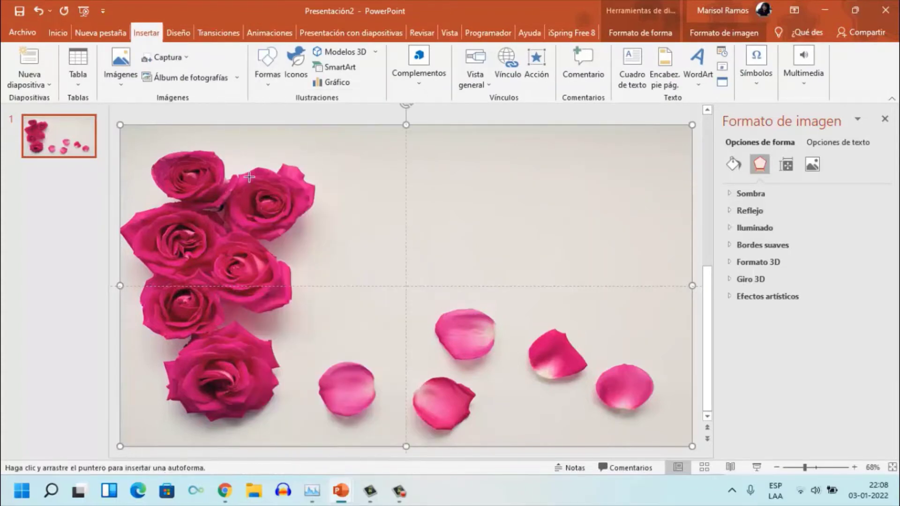
mouse_move(222, 167)
left_mouse_down()
mouse_move(268, 281)
mouse_move(473, 337)
left_mouse_up()
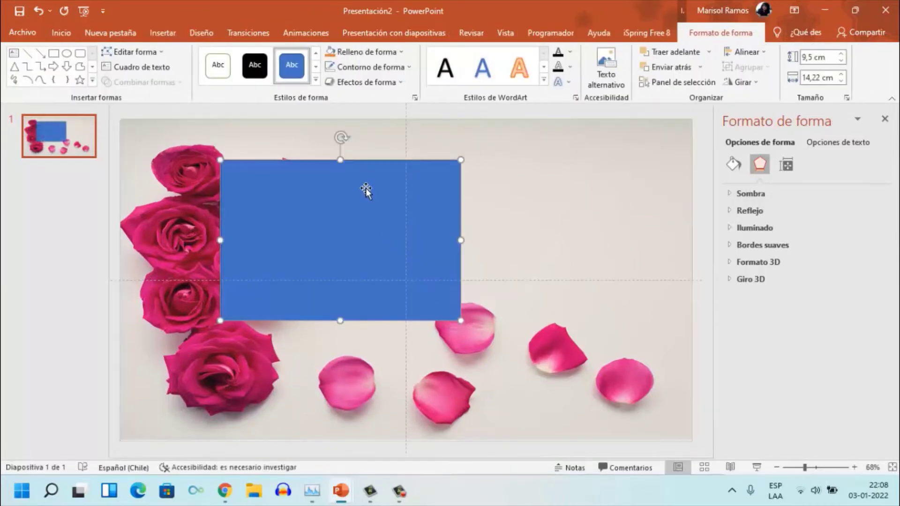
Step: Give the rectangle a 6 pt white outline, tilt it, and close the Formato de forma pane
left_click(412, 71)
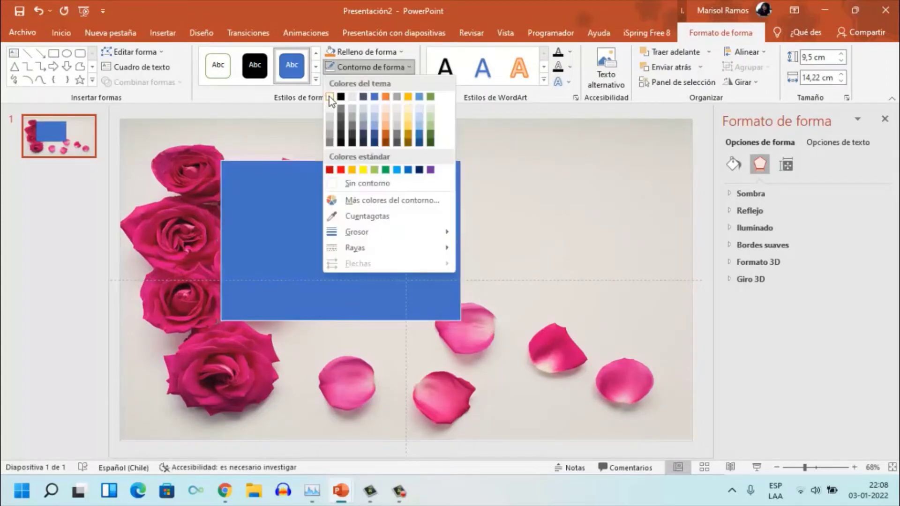
left_click(330, 96)
left_click(409, 69)
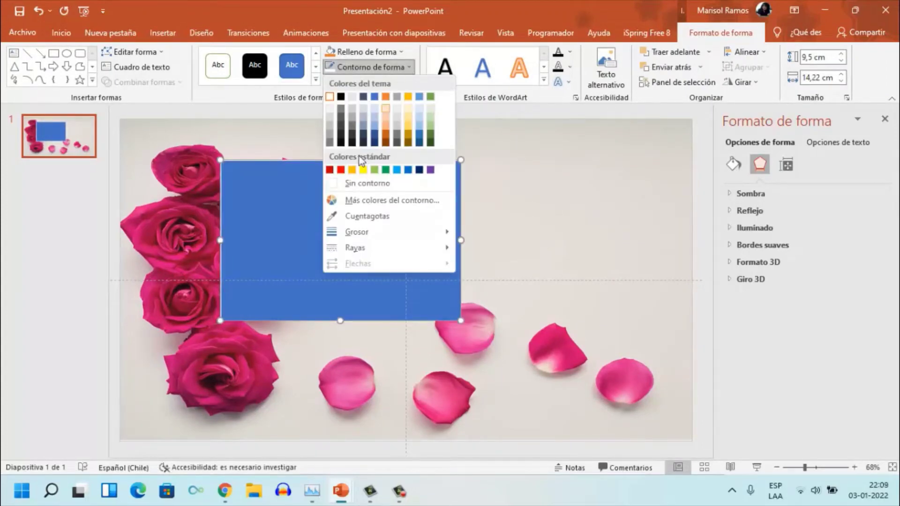
mouse_move(386, 232)
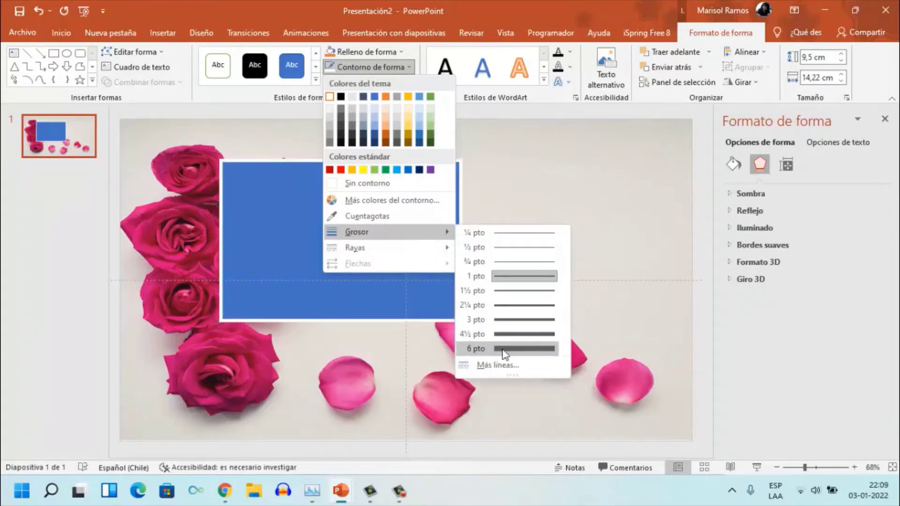
left_click(507, 349)
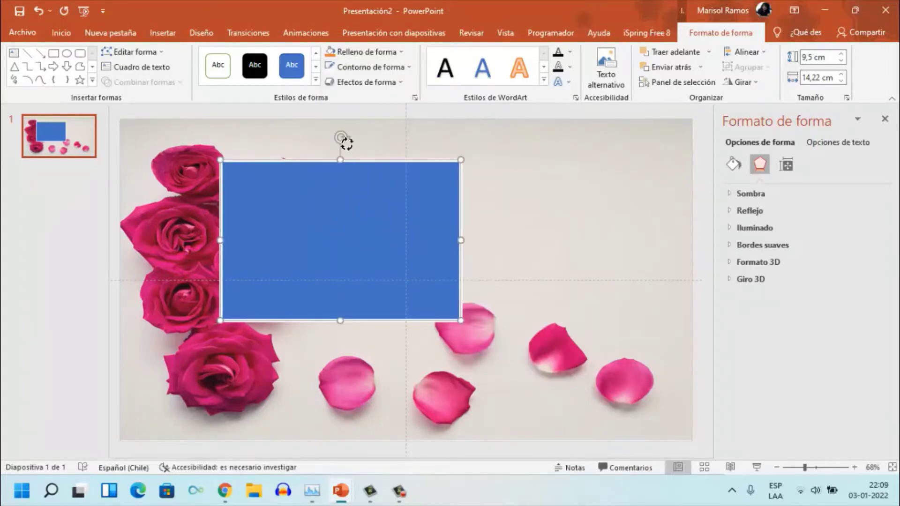
left_click_drag(349, 143, 317, 141)
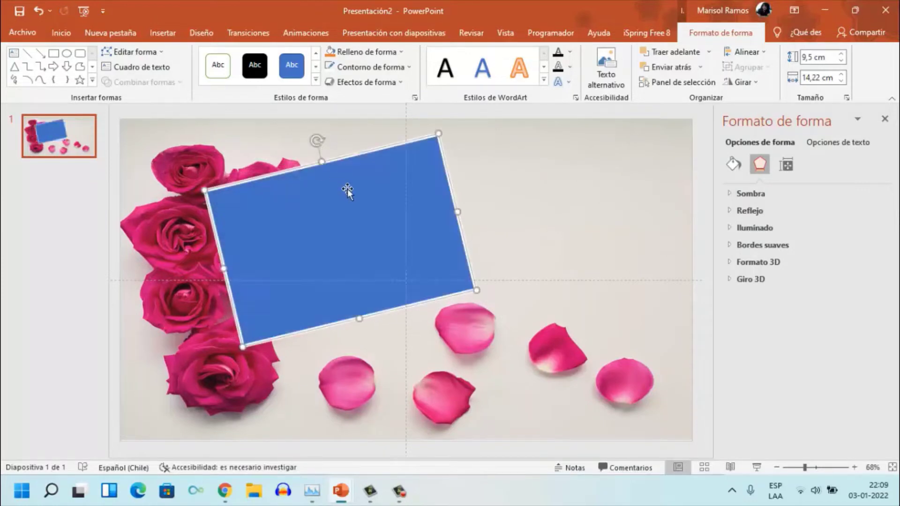
left_click(332, 220)
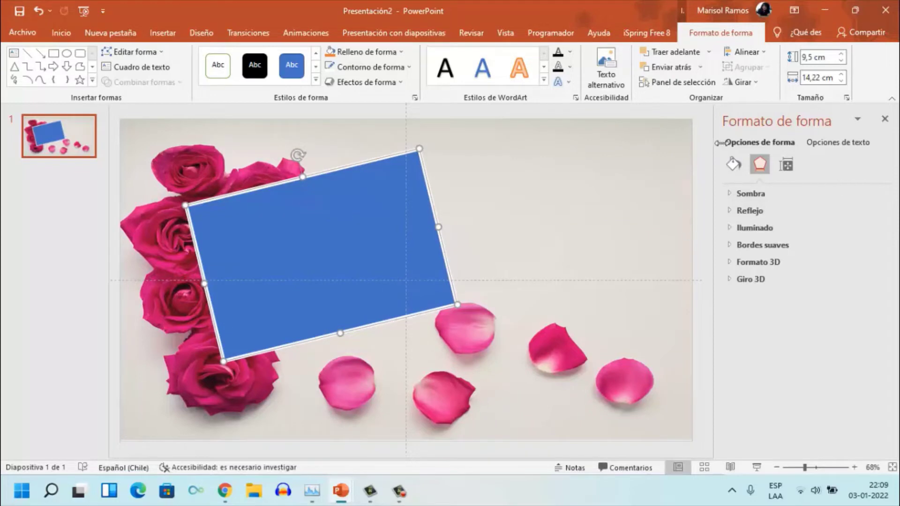
left_click(884, 123)
Step: Apply the Exterior abajo derecha shadow preset to the tilted rectangle with 10 pt distance
right_click(432, 172)
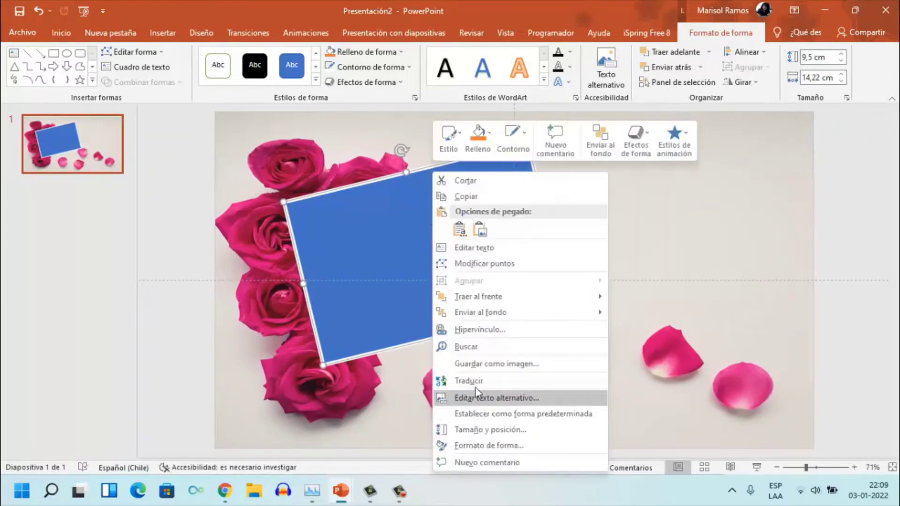
left_click(470, 446)
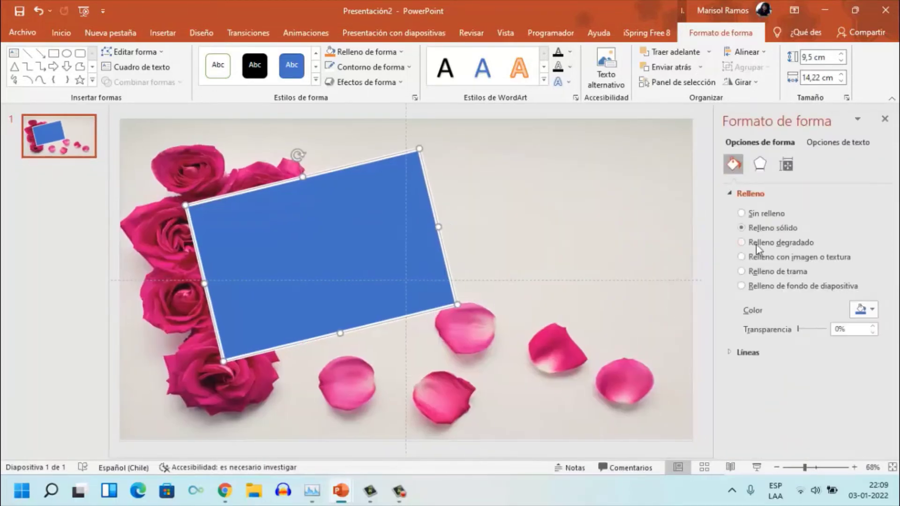
left_click(760, 165)
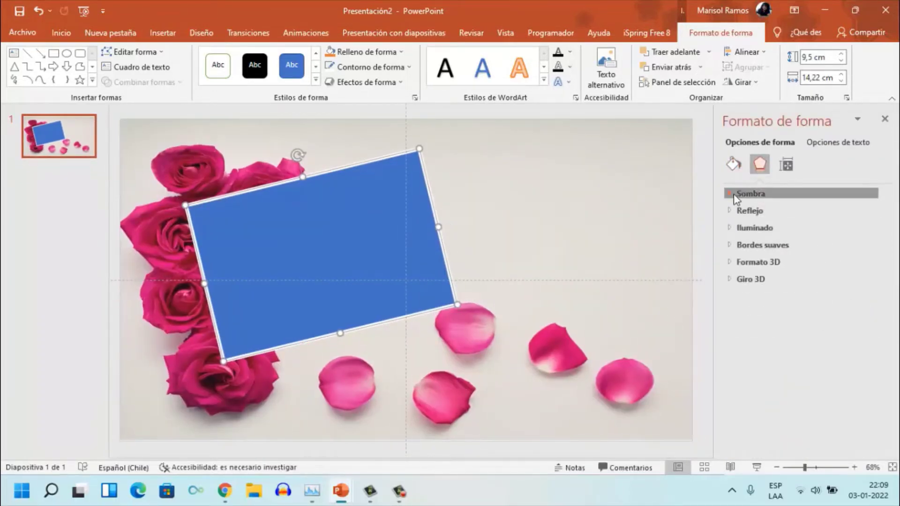
left_click(733, 195)
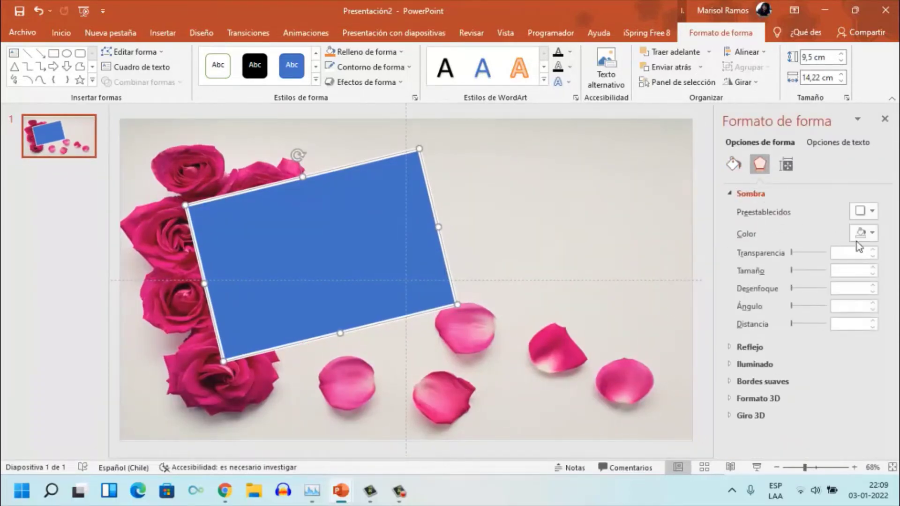
left_click(873, 213)
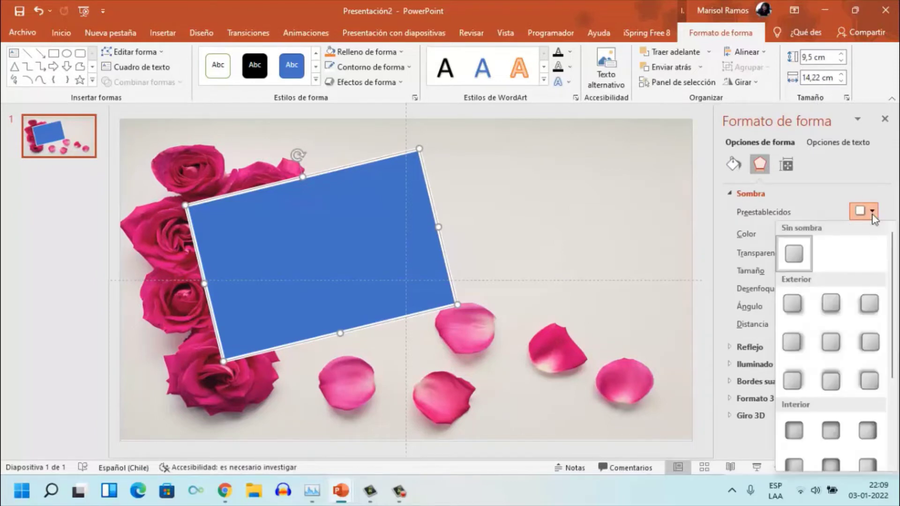
left_click(791, 305)
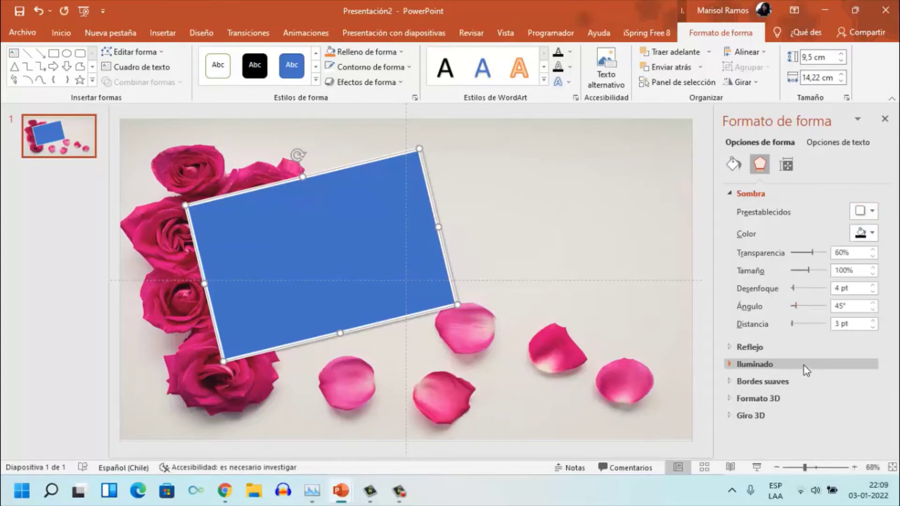
left_click(801, 330)
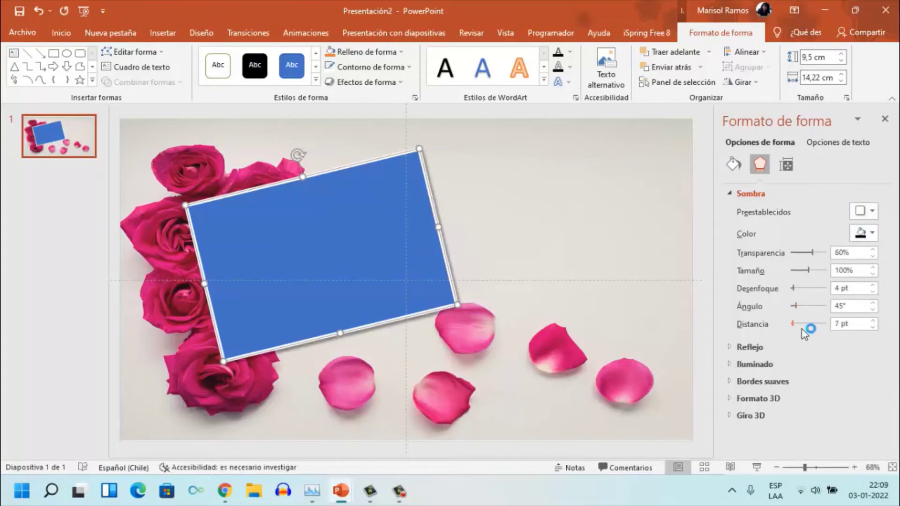
left_click(805, 330)
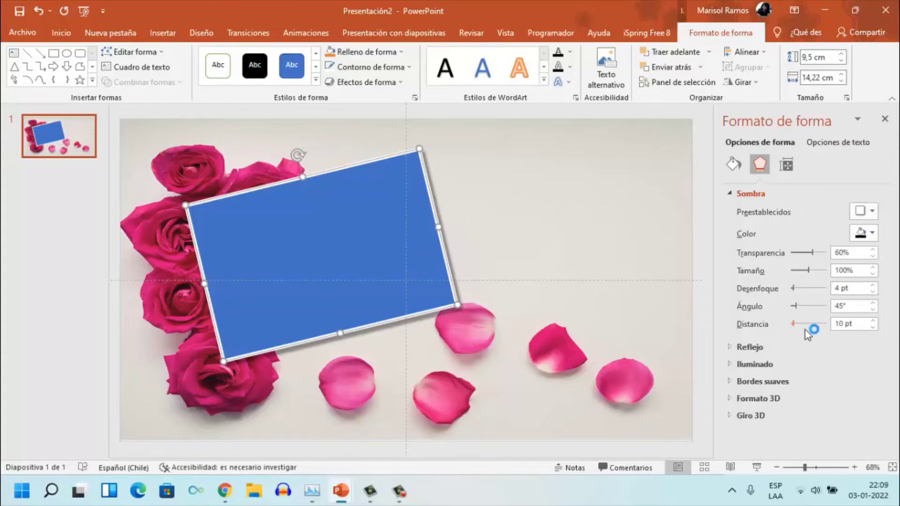
right_click(401, 208)
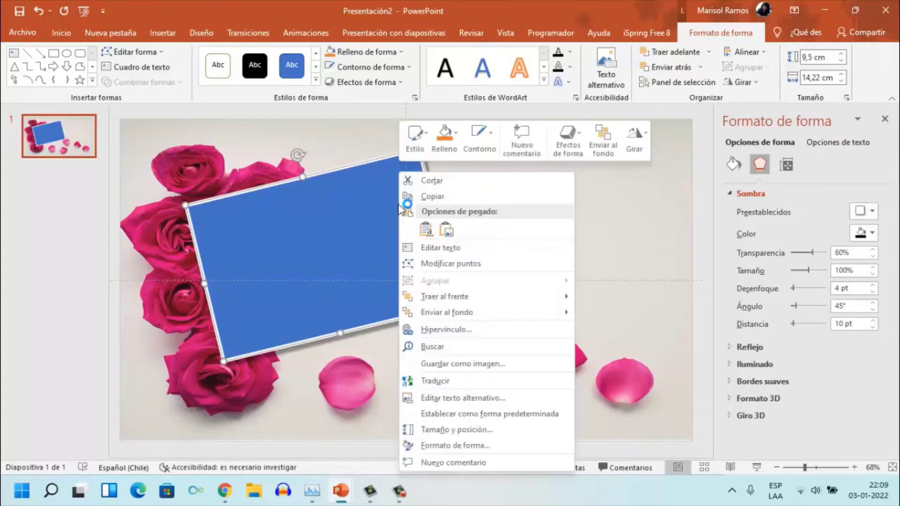
Step: Copy the tilted rectangle and set its fill to Relleno de fondo de diapositiva
left_click(441, 201)
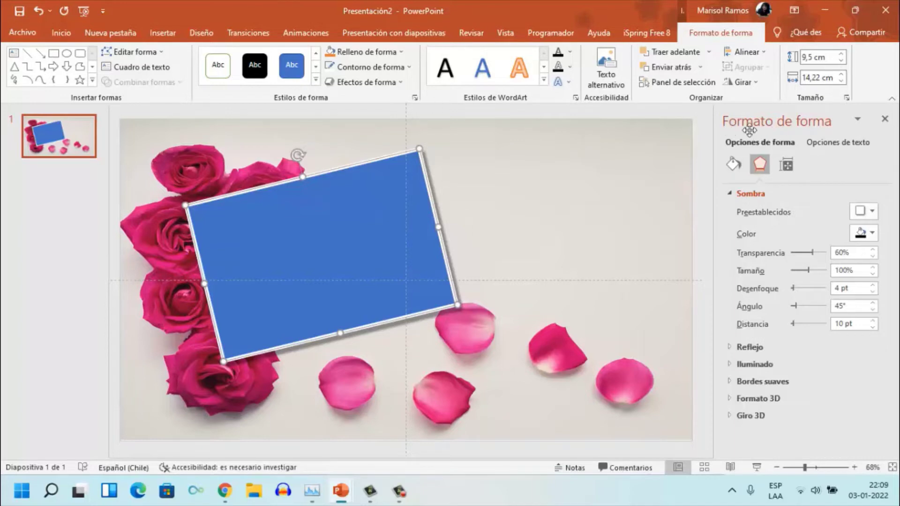
left_click(730, 165)
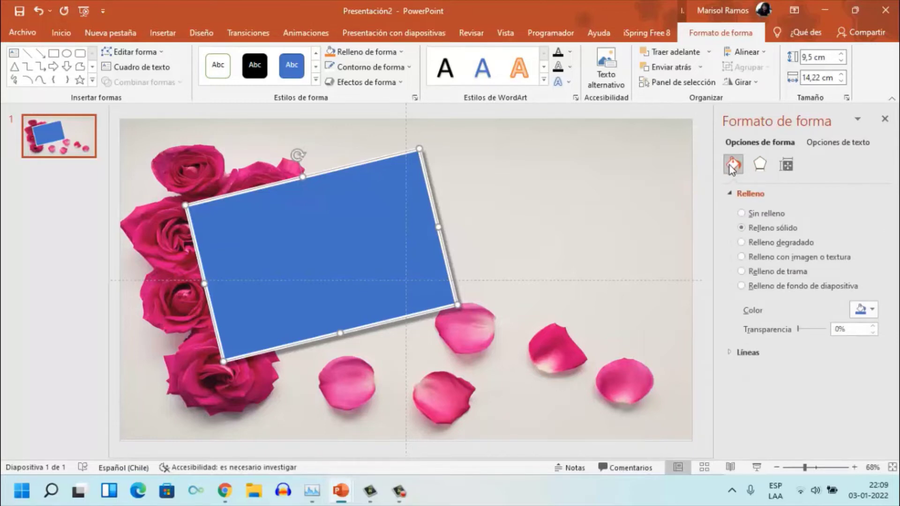
left_click(744, 288)
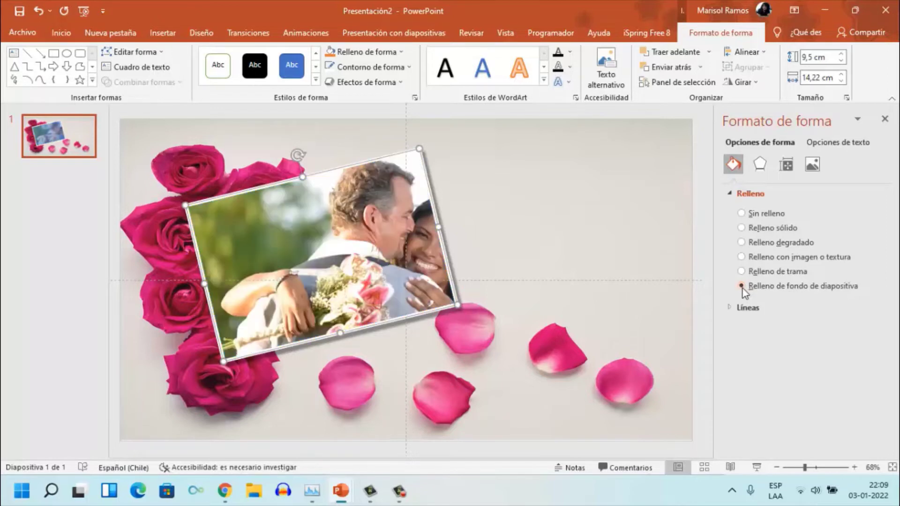
right_click(378, 188)
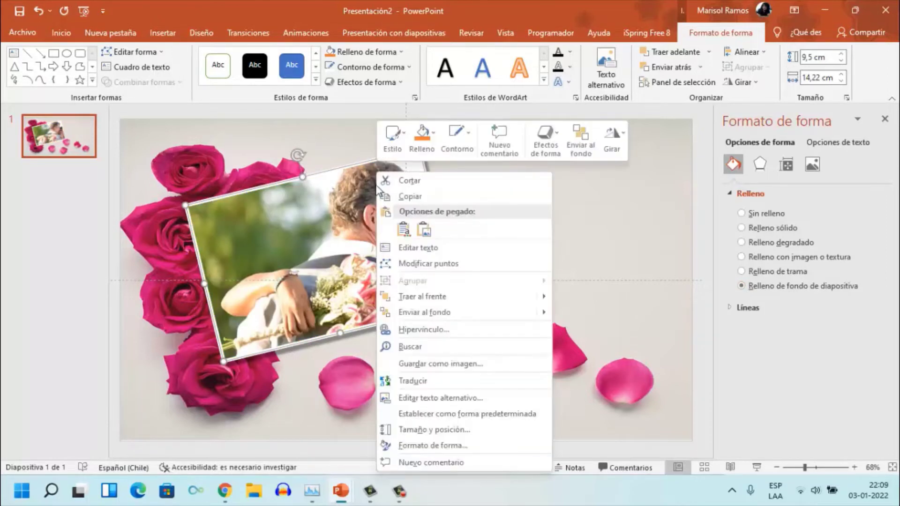
left_click(361, 187)
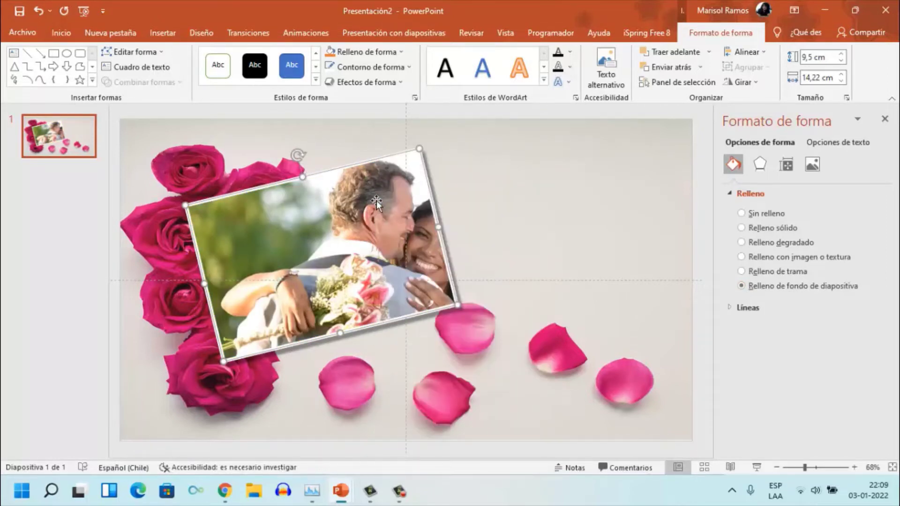
Step: In the Selection pane, hide and re-show the rose picture Rectángulo 3
left_click(625, 176)
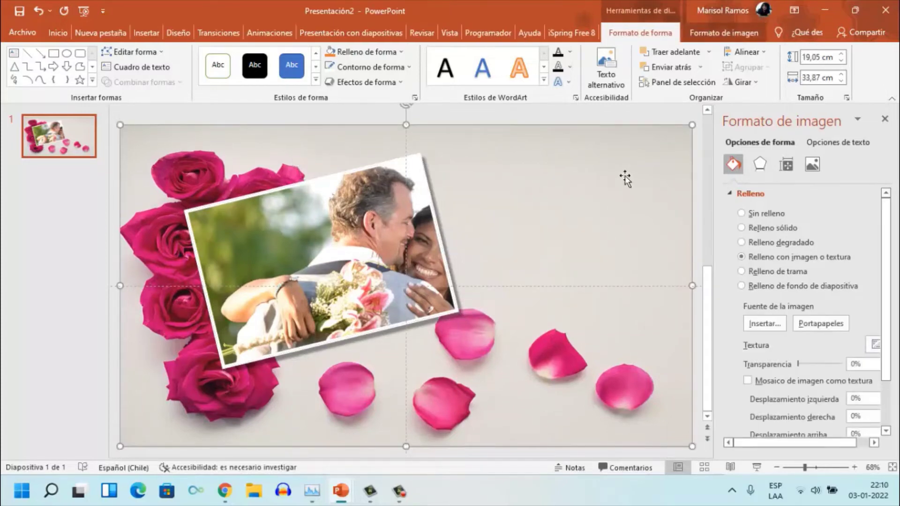
left_click(675, 83)
left_click(869, 179)
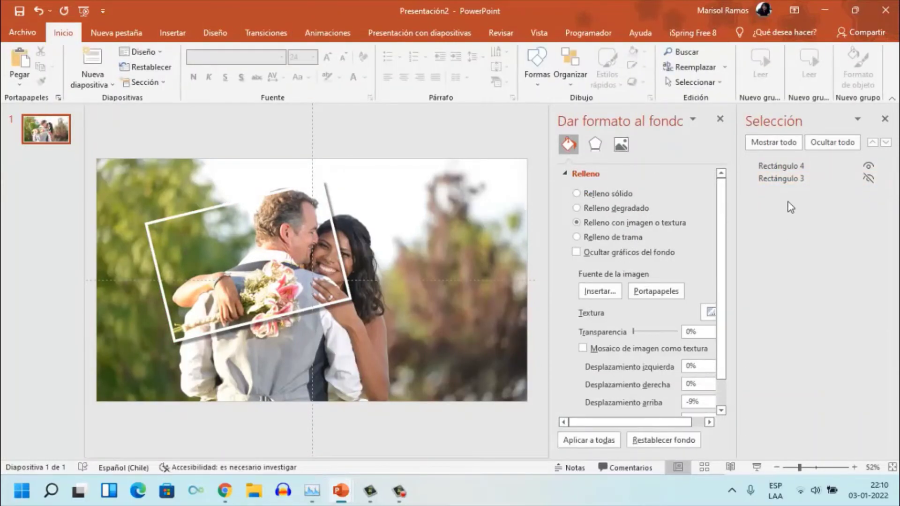
left_click(762, 146)
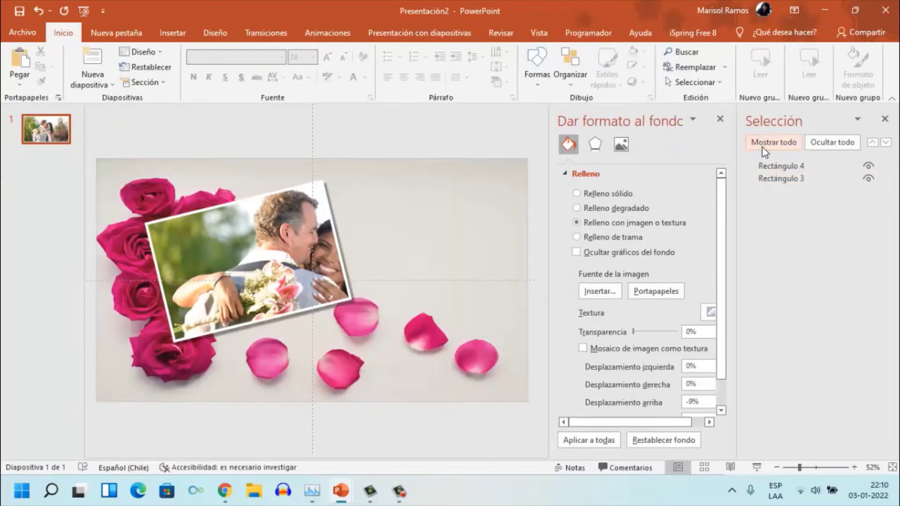
Step: Paste a copy of the photo rectangle, moving it right and tilting it slightly clockwise
left_click(720, 119)
right_click(356, 226)
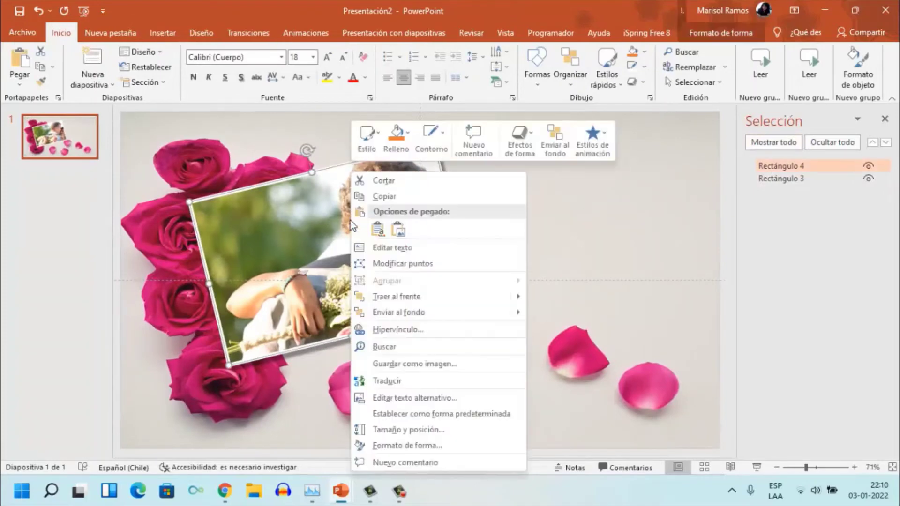
left_click(346, 196)
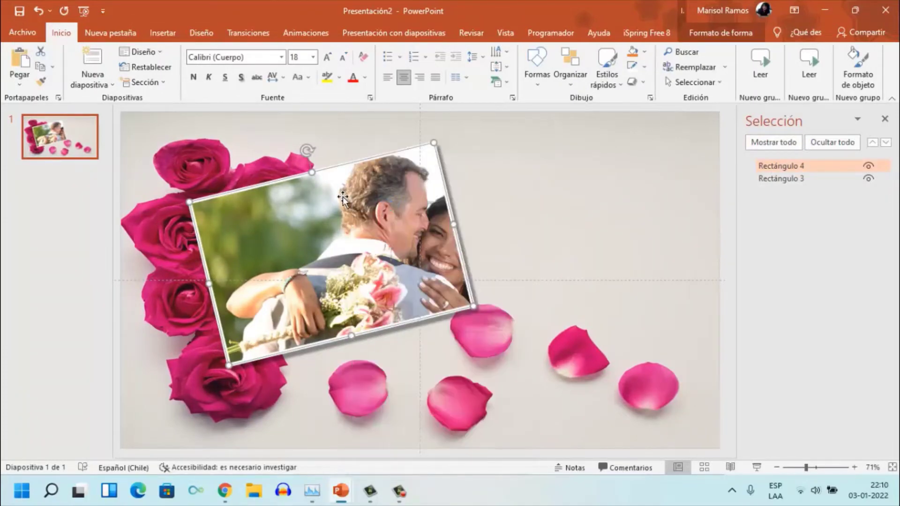
right_click(355, 173)
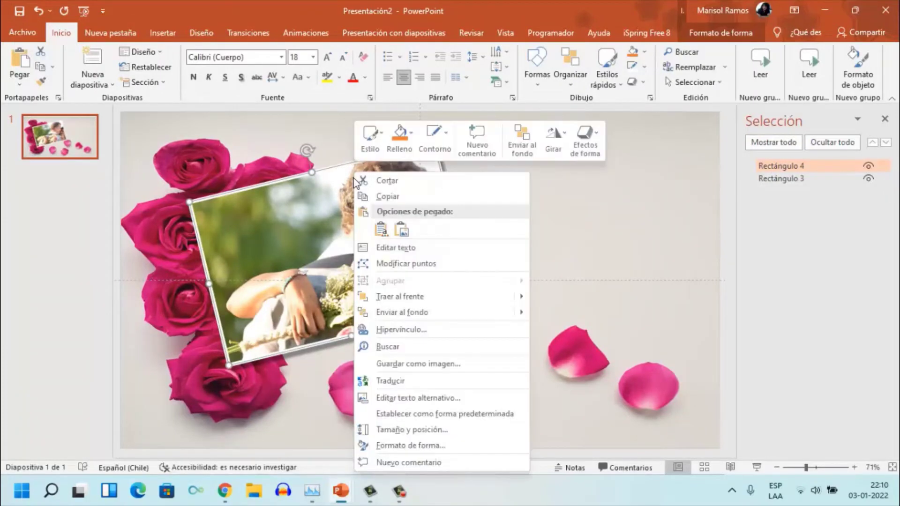
left_click(388, 196)
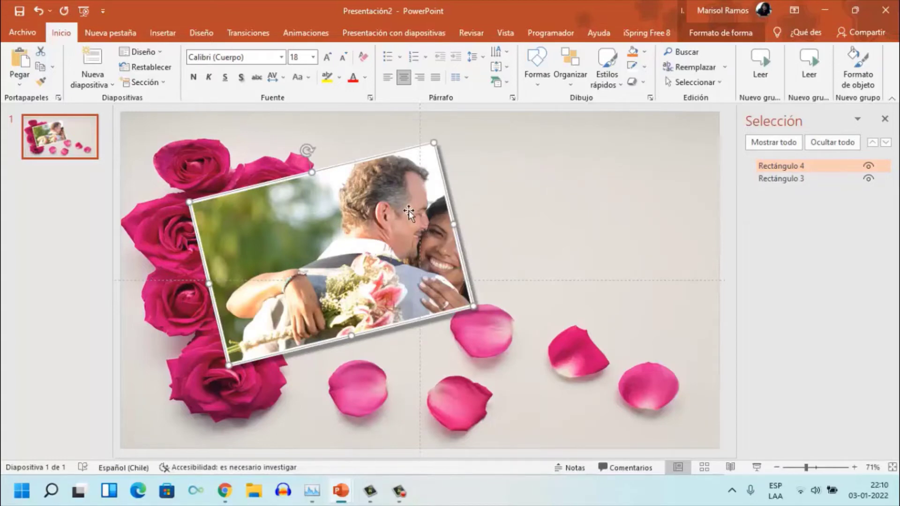
right_click(407, 210)
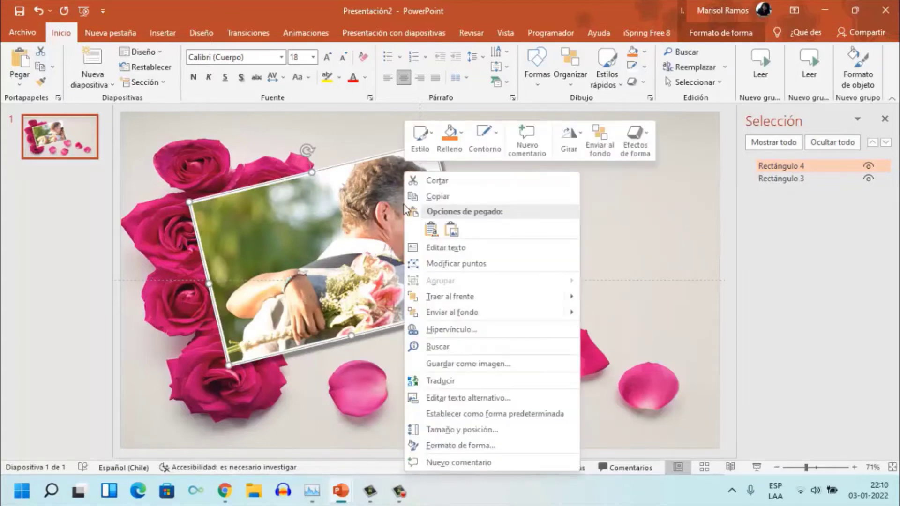
left_click(431, 230)
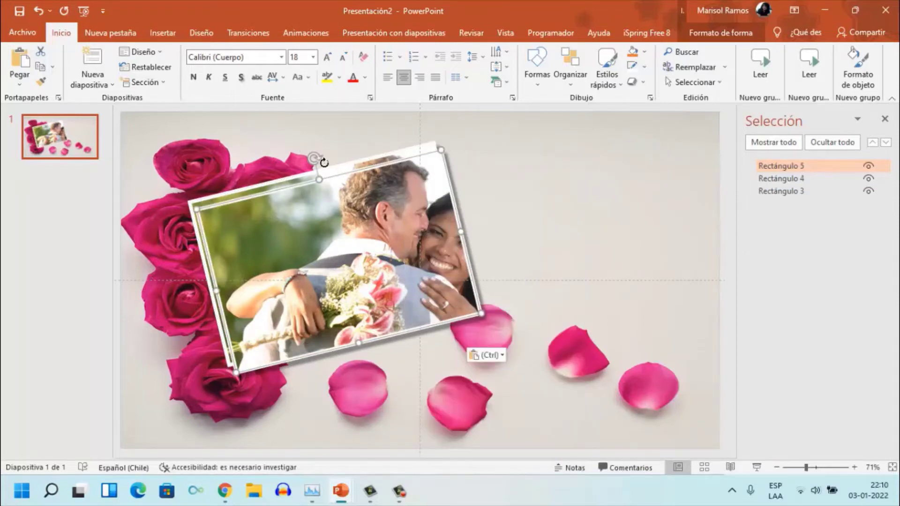
left_click_drag(370, 220, 442, 227)
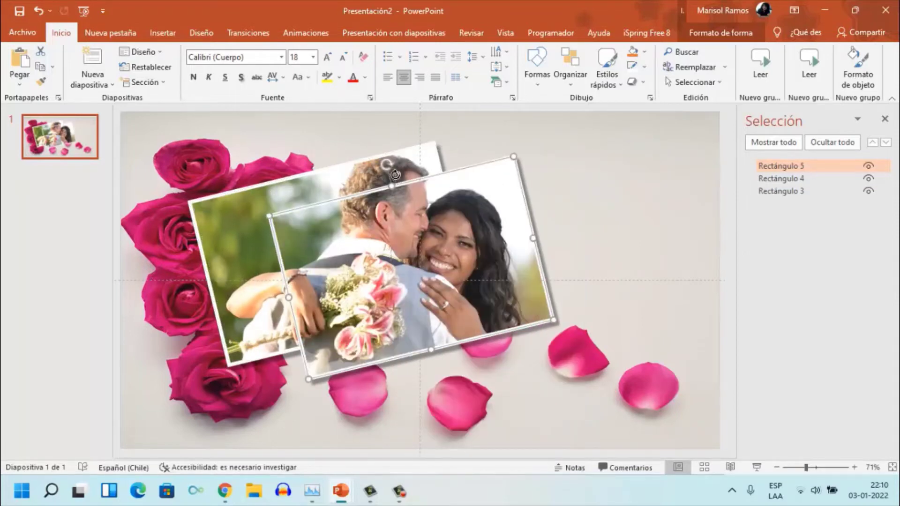
left_click_drag(395, 174, 429, 163)
left_click_drag(431, 224, 521, 228)
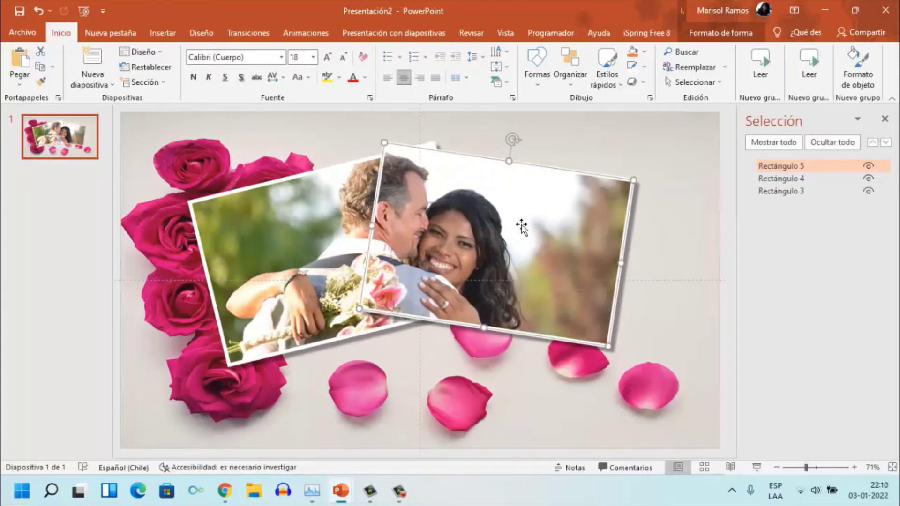
Step: Paste a third photo copy, placing it lower right with a clockwise tilt
right_click(564, 184)
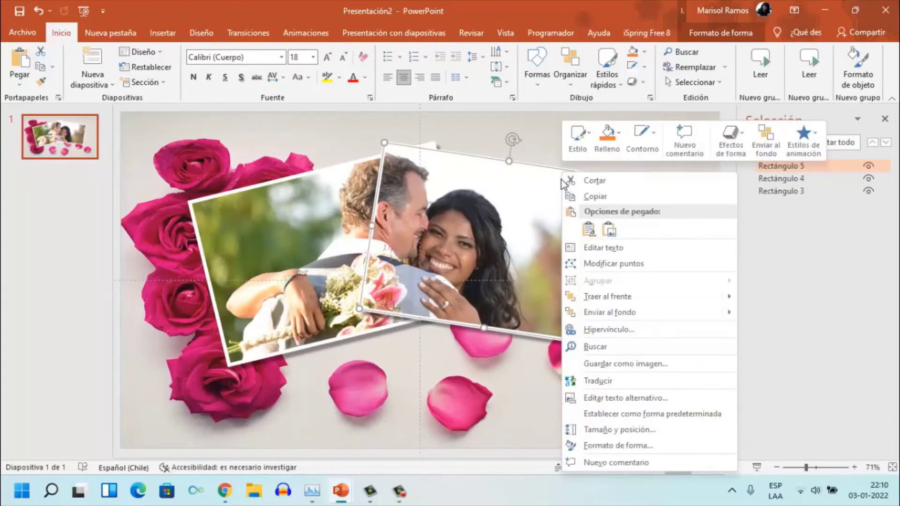
left_click(588, 229)
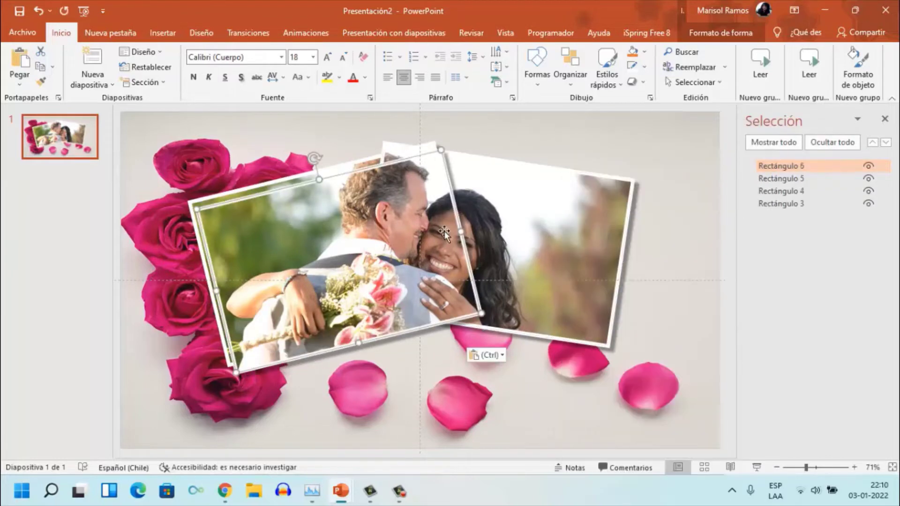
left_click_drag(425, 248, 462, 309)
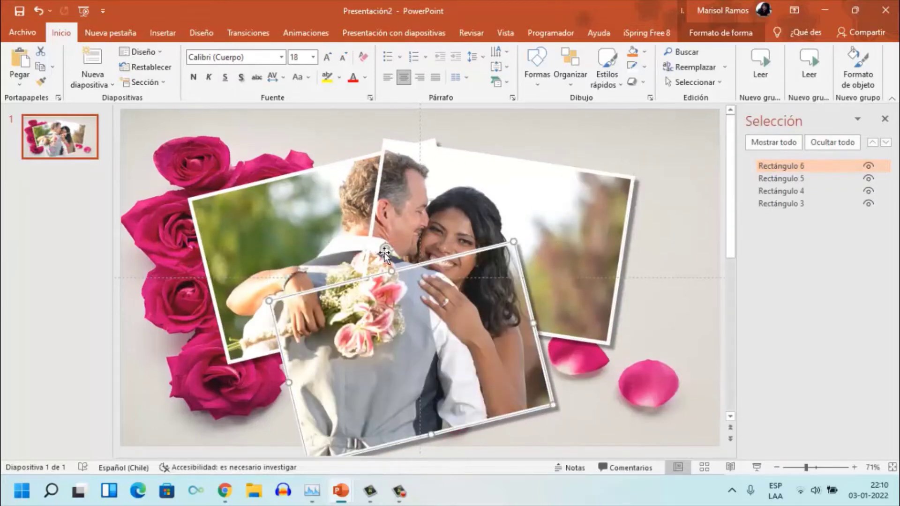
mouse_move(390, 255)
left_mouse_down()
mouse_move(403, 299)
mouse_move(395, 298)
left_mouse_up()
Step: Nudge the three photos into their overlapping arrangement and select all three
left_click(313, 201)
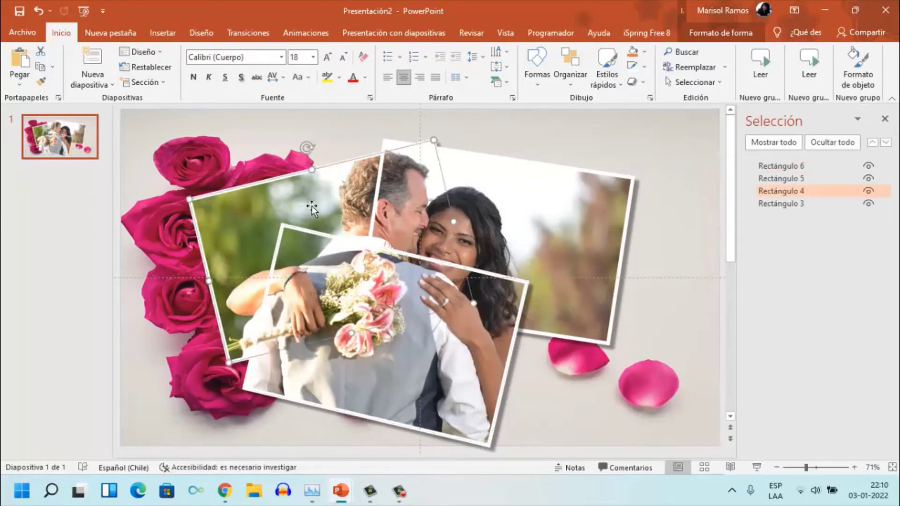
left_click_drag(313, 201, 311, 181)
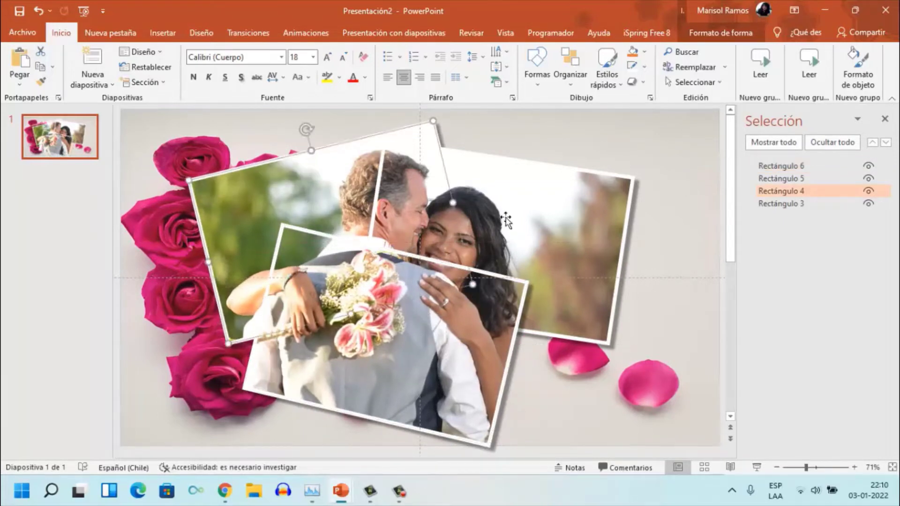
left_click_drag(504, 218, 511, 211)
left_click_drag(489, 342, 545, 345)
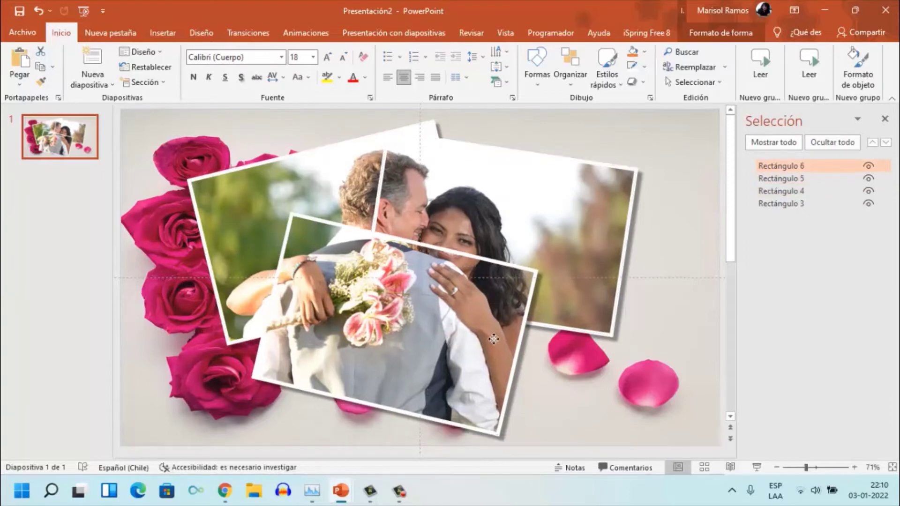
left_click_drag(454, 317, 444, 315)
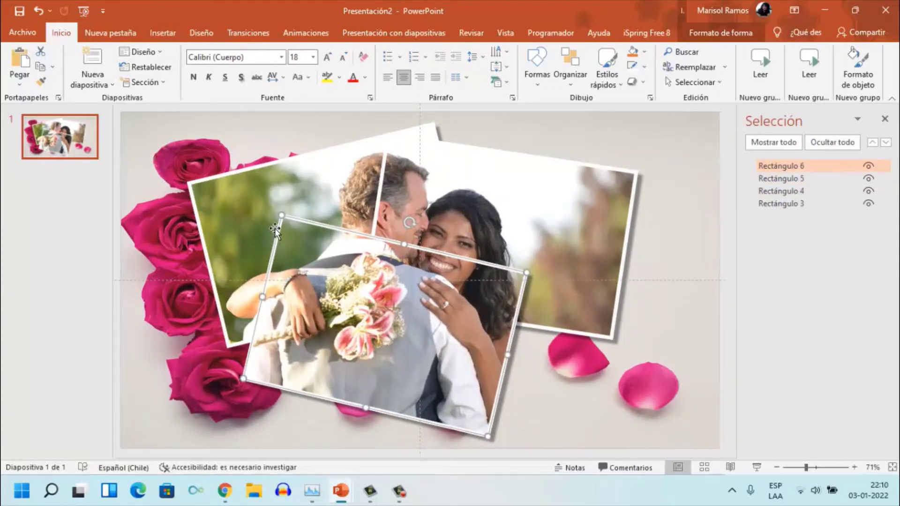
left_click(227, 205, "shift")
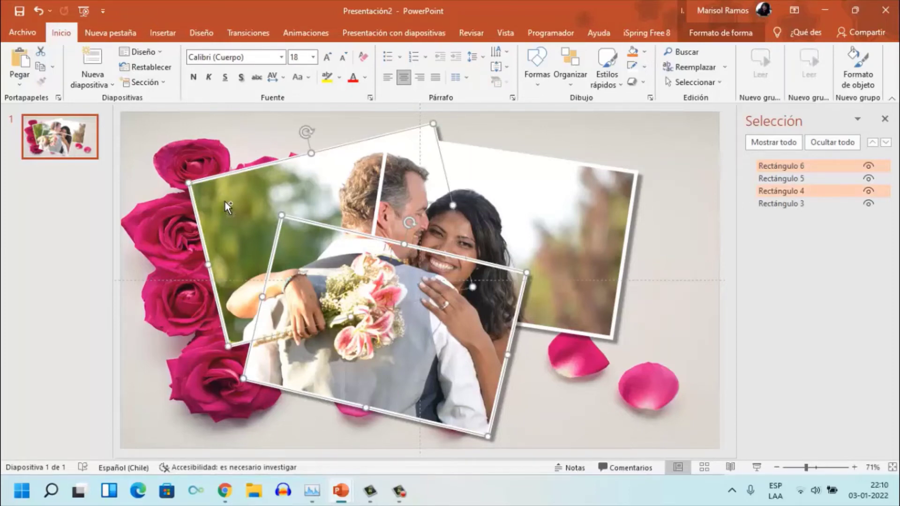
left_click(524, 211, "shift")
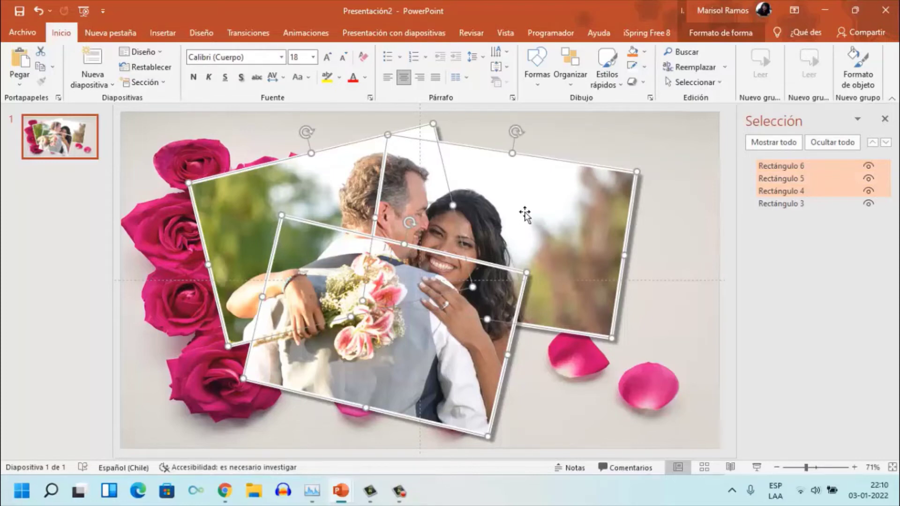
Step: Apply the Espiral hacia dentro entrance effect from Más efectos de entrada to the three photos
left_click(309, 31)
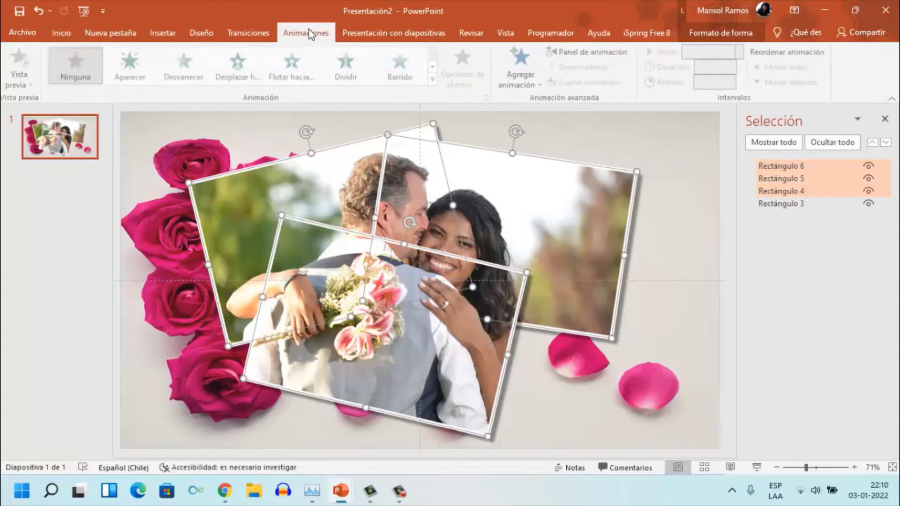
left_click(435, 82)
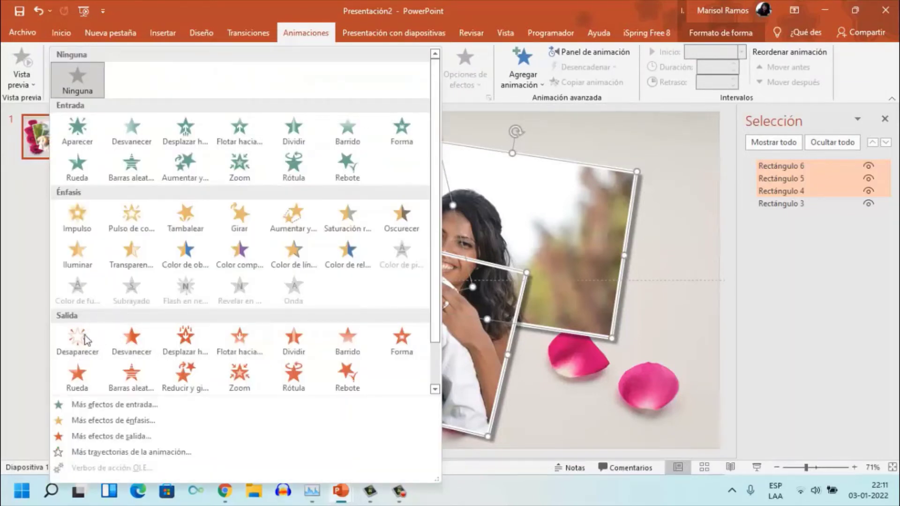
left_click(93, 406)
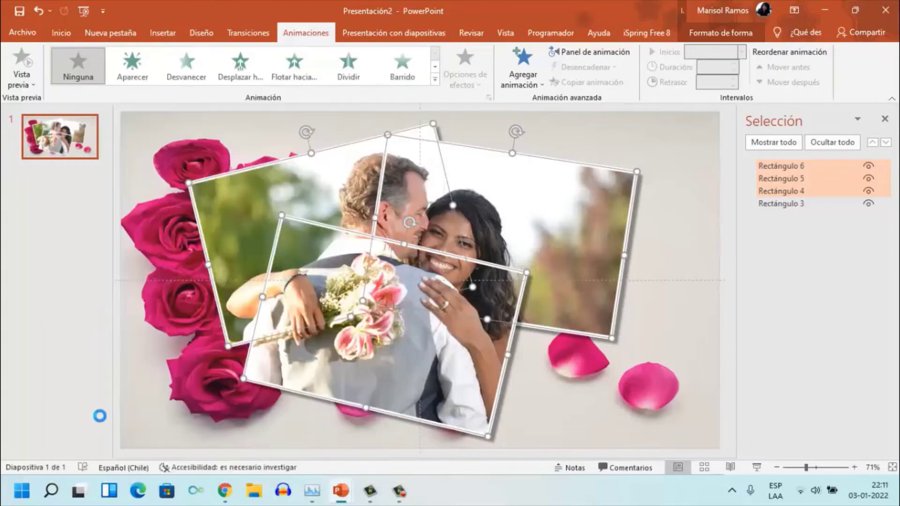
scroll(424, 249, "down", 1)
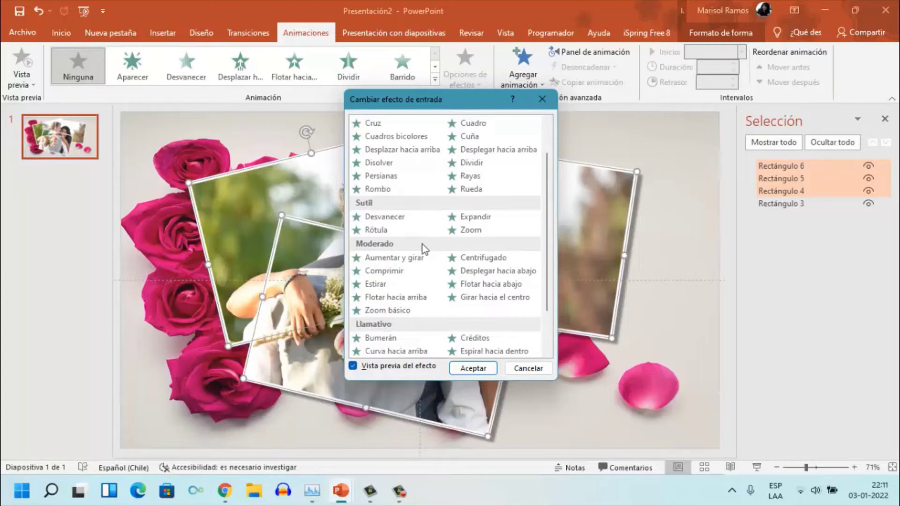
scroll(423, 243, "down", 1)
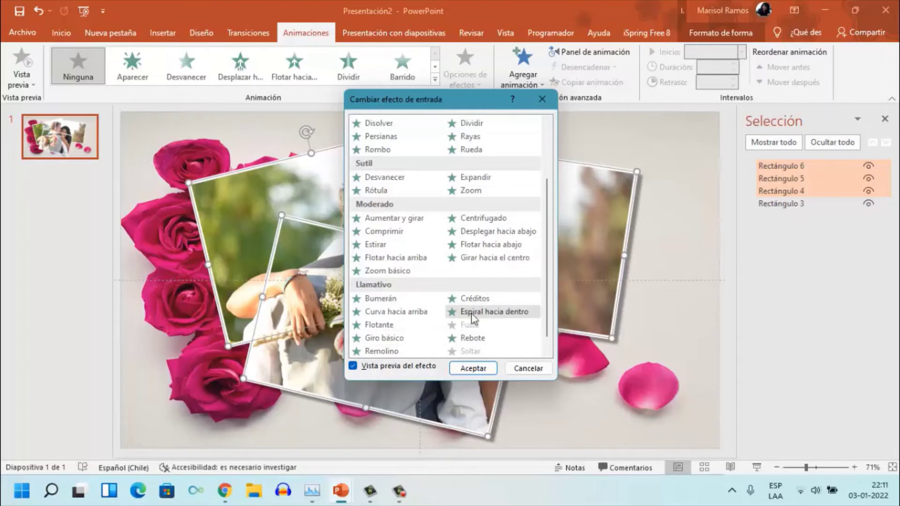
left_click(473, 317)
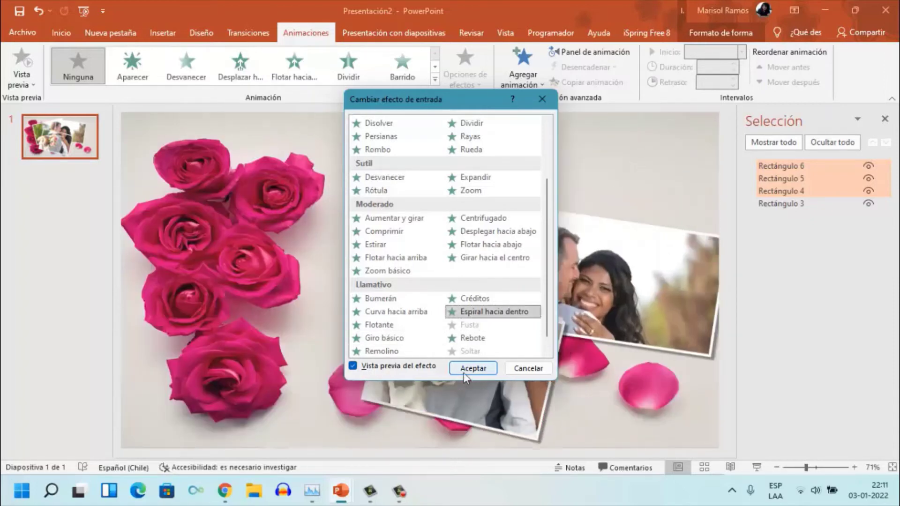
left_click(472, 373)
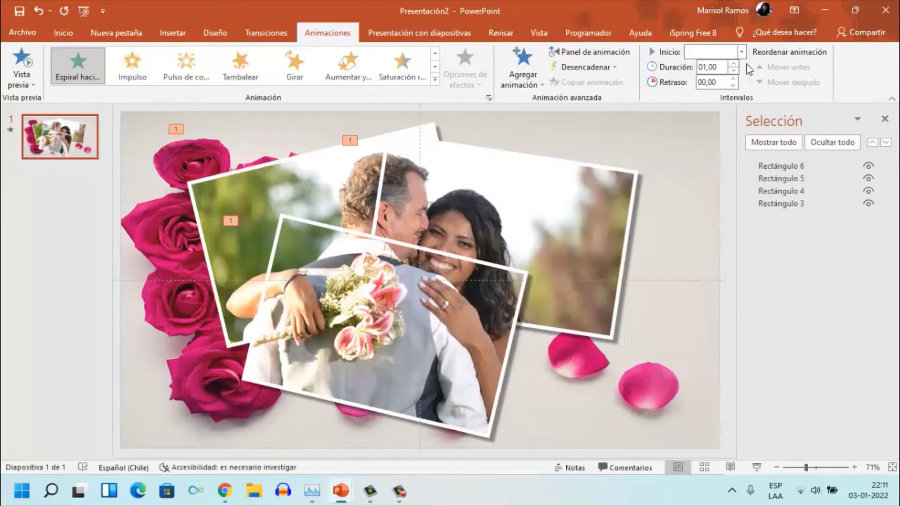
Step: Set the animations to start Con la anterior and raise the left back photo's delay
left_click(741, 51)
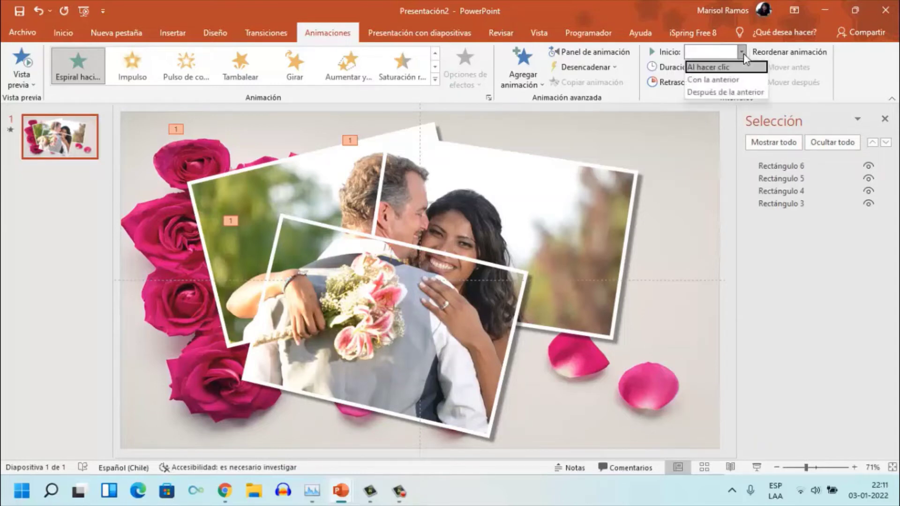
left_click(722, 77)
left_click(258, 183)
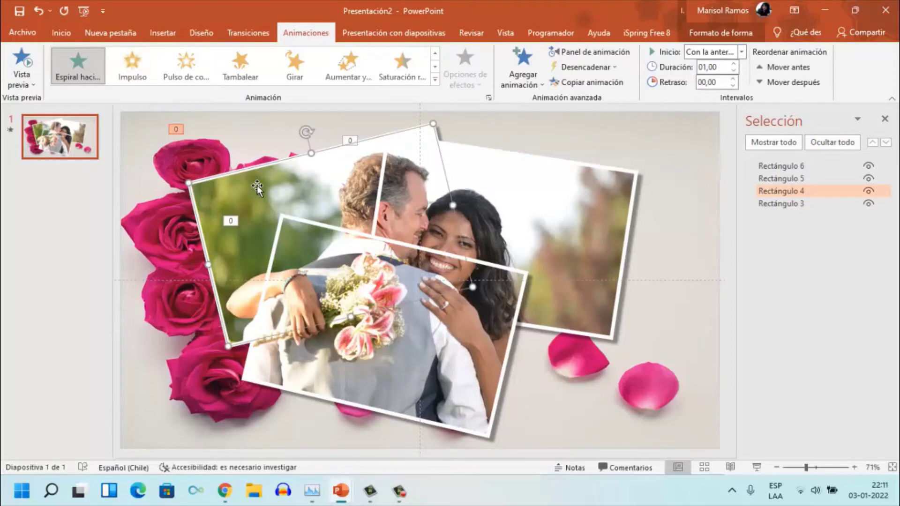
left_click(733, 78)
left_click(733, 79)
left_click(733, 78)
left_click(733, 78)
left_click(733, 78)
left_click(733, 79)
left_click(733, 79)
left_click(733, 79)
left_click(733, 79)
Step: Raise the right back photo's animation delay to 6 seconds
left_click(734, 80)
left_click(521, 199)
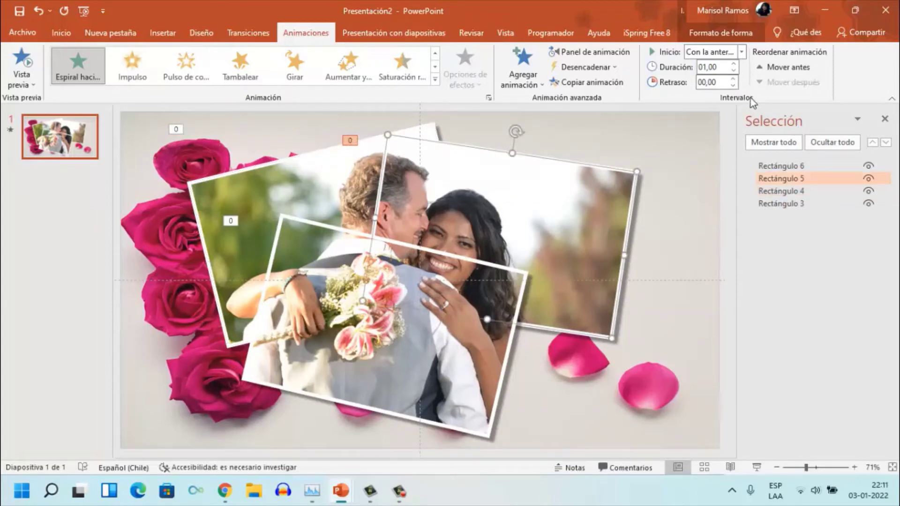
left_click(733, 79)
left_click(733, 78)
left_click(733, 78)
left_click(733, 79)
left_click(733, 78)
left_click(733, 79)
left_click(733, 79)
left_click(733, 79)
left_click(733, 79)
left_click(733, 79)
double_click(733, 79)
double_click(733, 78)
double_click(733, 79)
double_click(733, 79)
left_click(734, 79)
left_click(733, 80)
left_click(733, 80)
left_click(733, 79)
Step: Raise the front photo's (Rectángulo 6) animation delay to 09,00 seconds
left_click(338, 267)
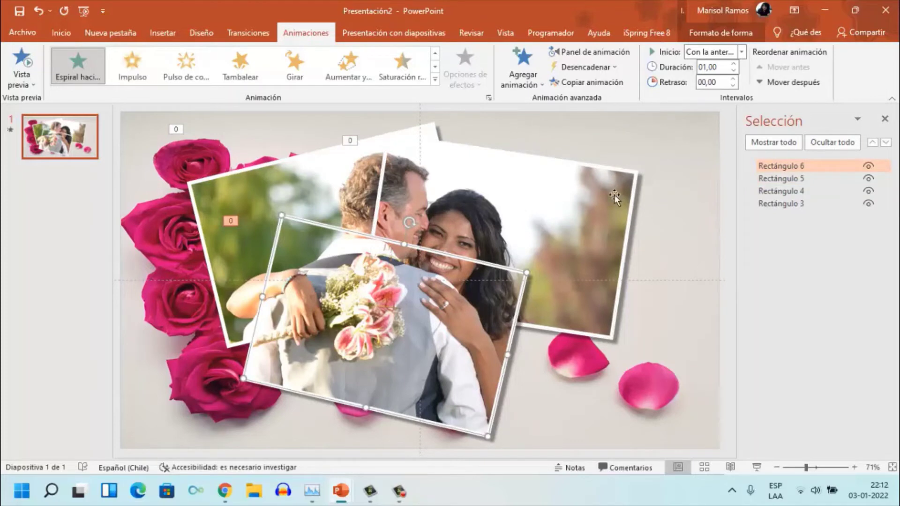
left_click(733, 80)
left_click(733, 80)
left_click(733, 79)
left_click(733, 79)
double_click(733, 79)
double_click(733, 80)
double_click(733, 79)
triple_click(733, 80)
double_click(733, 79)
double_click(733, 79)
left_click(733, 79)
left_click(733, 79)
left_click(733, 79)
left_click(733, 79)
left_click(733, 79)
left_click(733, 80)
left_click(733, 79)
left_click(733, 79)
left_click(733, 79)
left_click(733, 79)
left_click(733, 79)
left_click(733, 79)
left_click(733, 79)
left_click(733, 79)
Step: Apply the Forma transition, 00,80 duration, to the collage slide
left_click(248, 29)
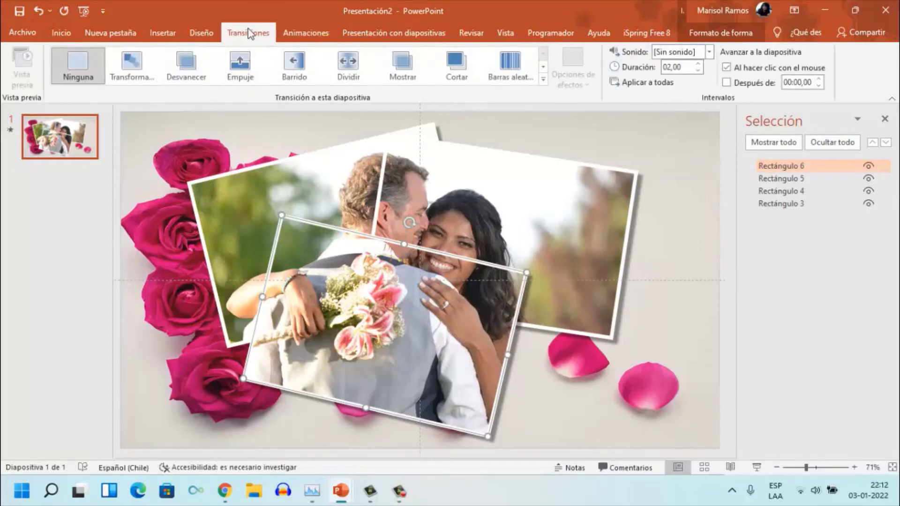
left_click(543, 79)
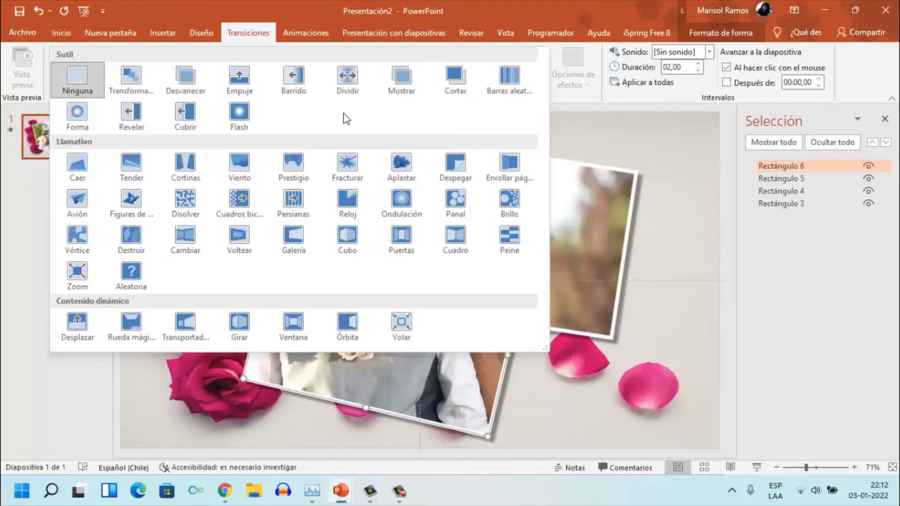
left_click(78, 117)
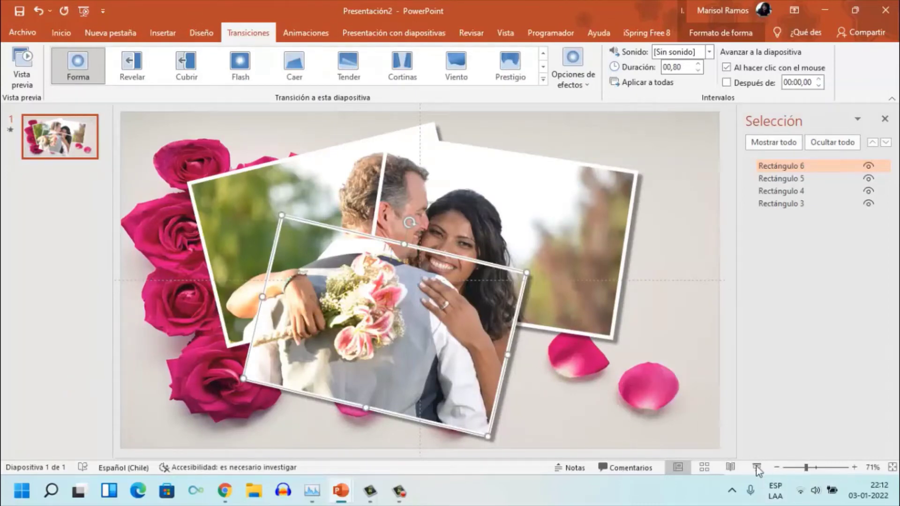
left_click(757, 467)
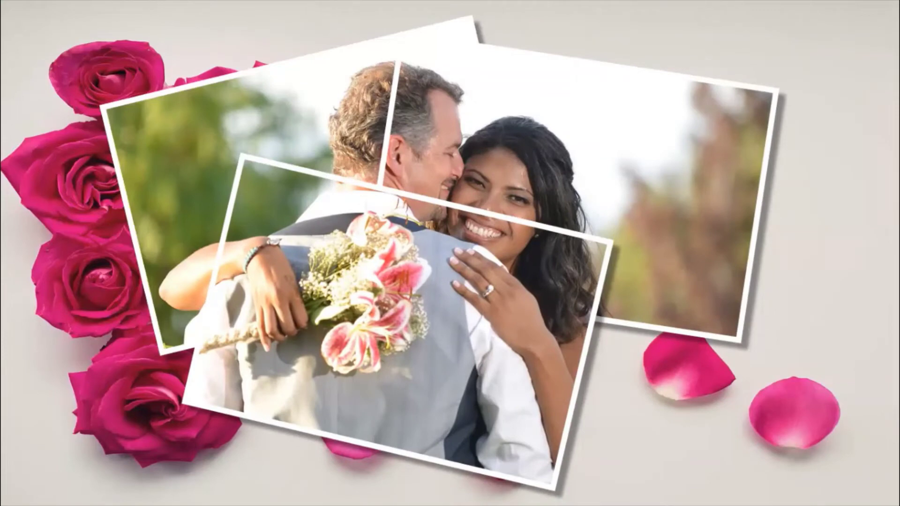
key("Escape")
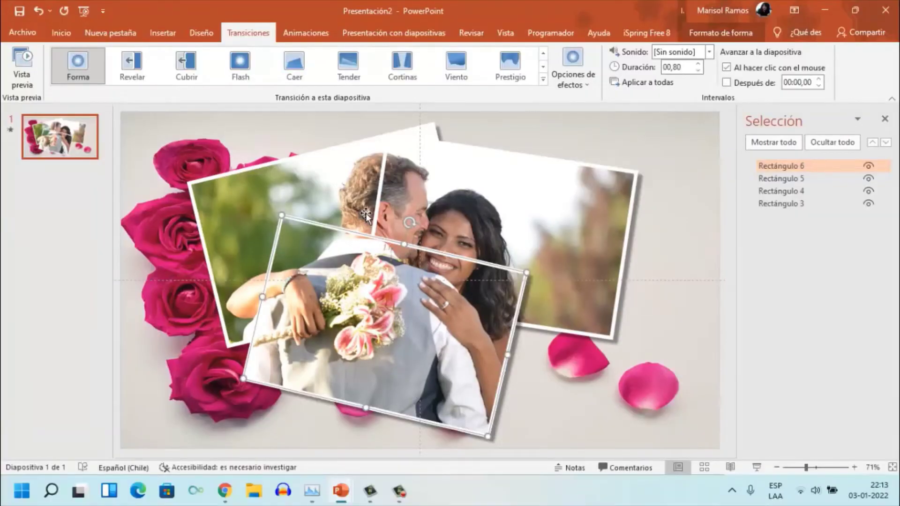
Step: Duplicate slide 1 with Duplicar diapositiva and select the rose background picture on the new slide
right_click(61, 138)
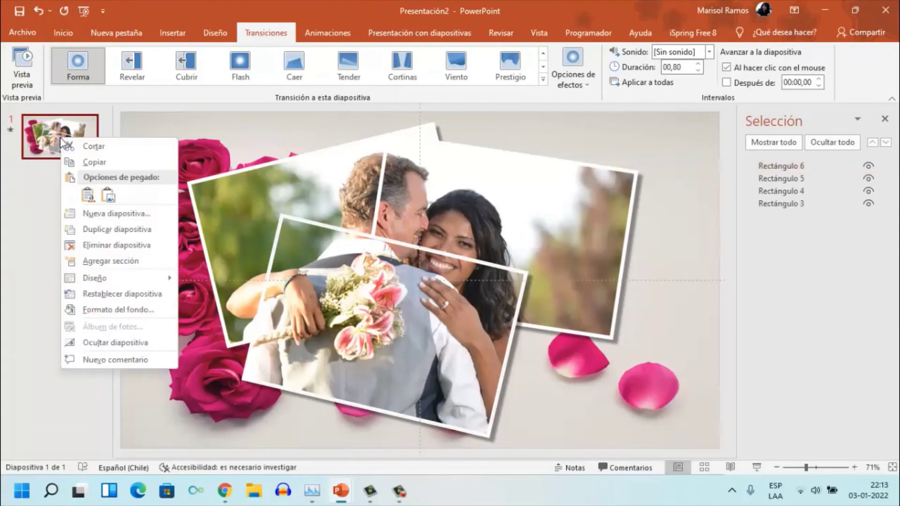
left_click(87, 231)
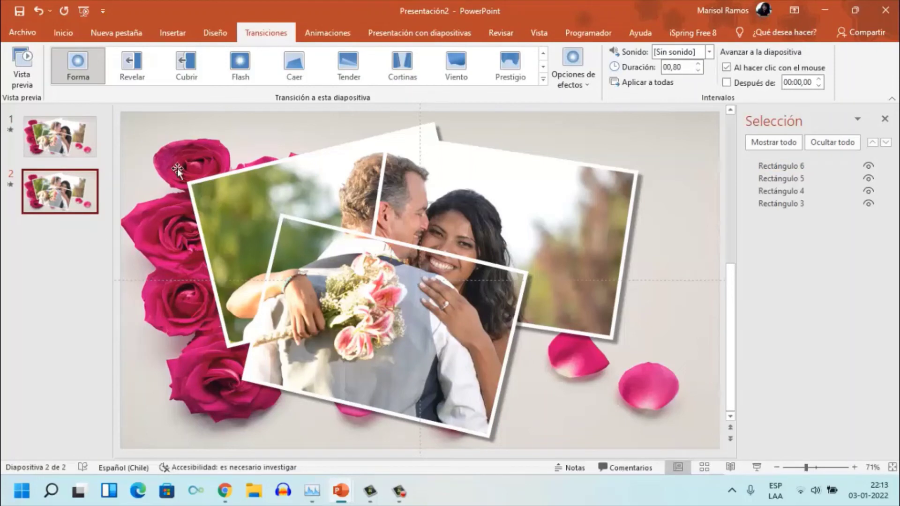
left_click(164, 151)
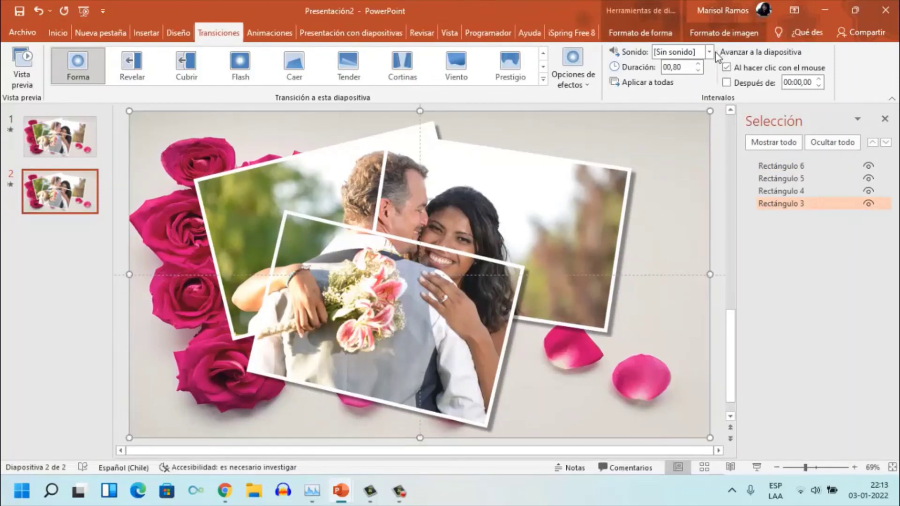
left_click(722, 31)
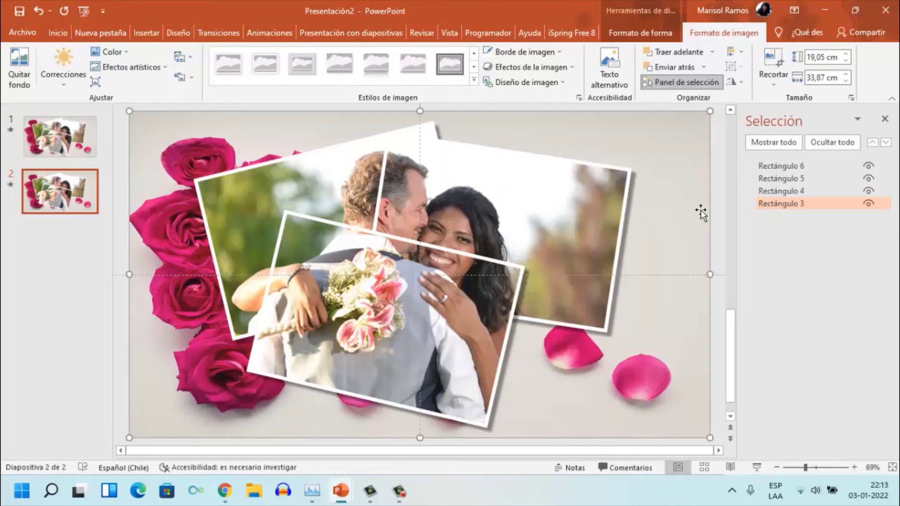
Step: Hide the rose overlay picture and choose a slide 2 background picture from a file
left_click(869, 204)
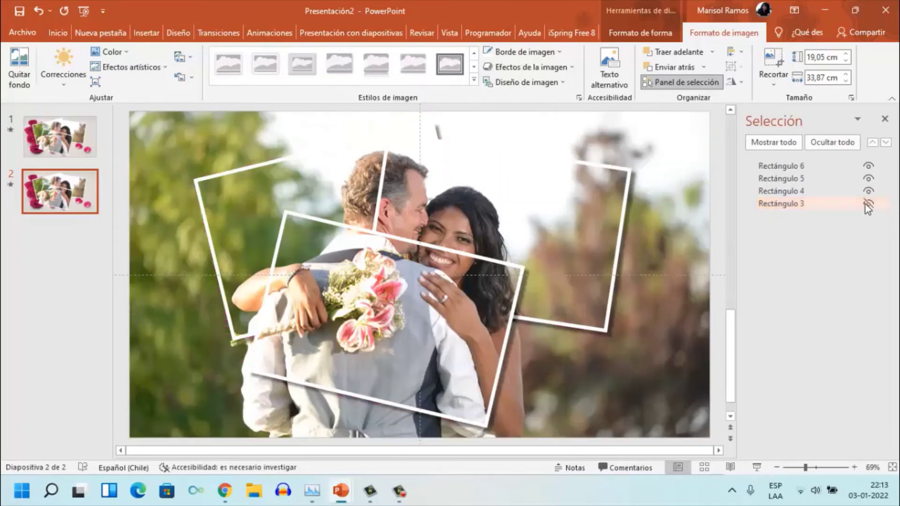
right_click(663, 155)
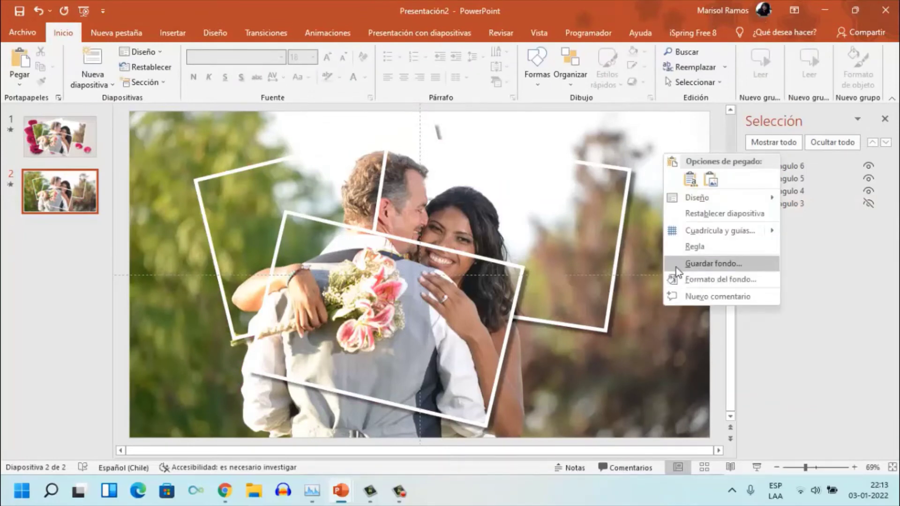
left_click(696, 280)
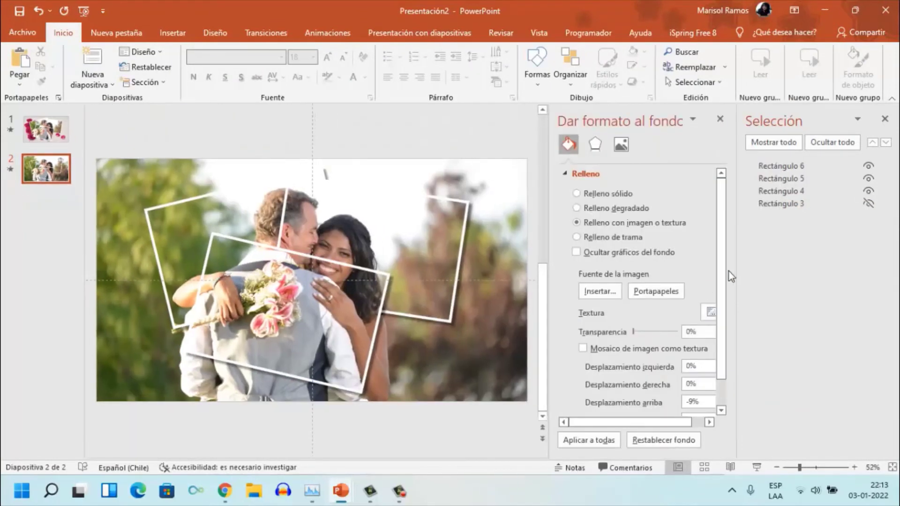
left_click(610, 295)
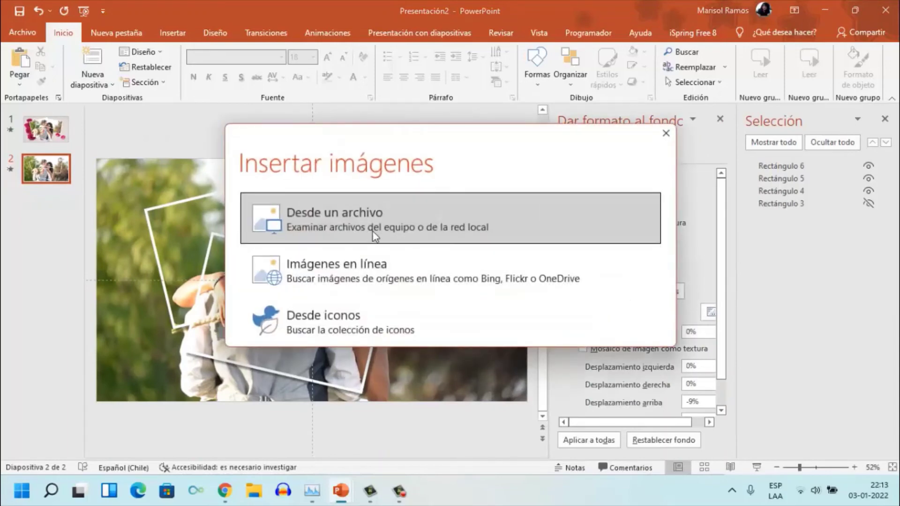
left_click(389, 216)
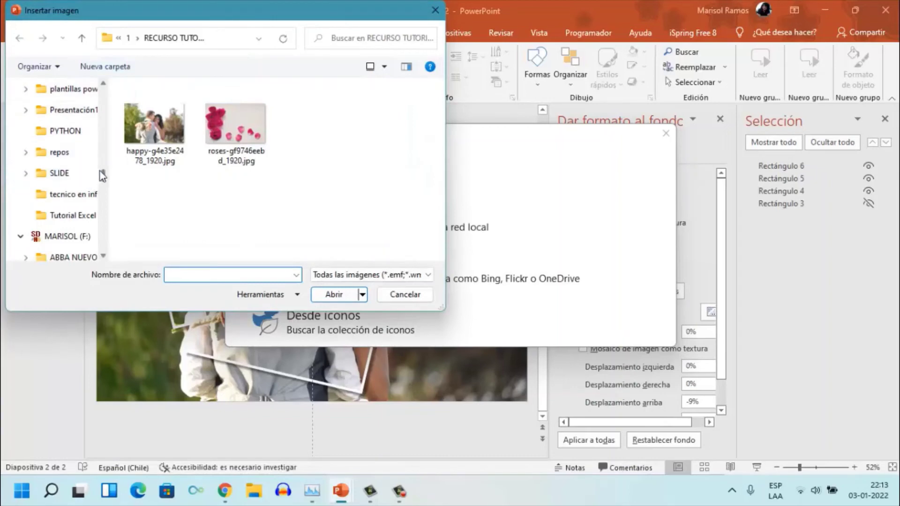
Step: Insert woman-1807533_1920.jpg from KINGSTON (G:) > 1 as slide 2's background
left_click_drag(105, 176, 108, 140)
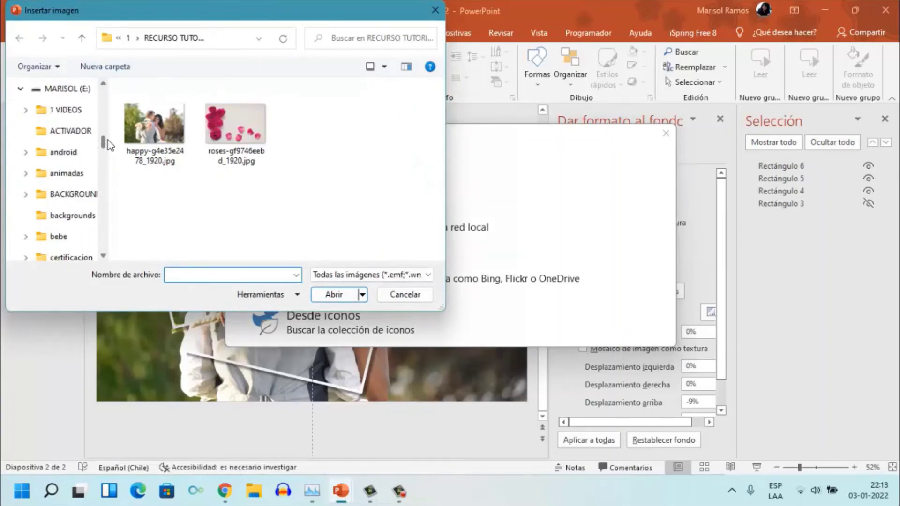
scroll(102, 147, "up", 1)
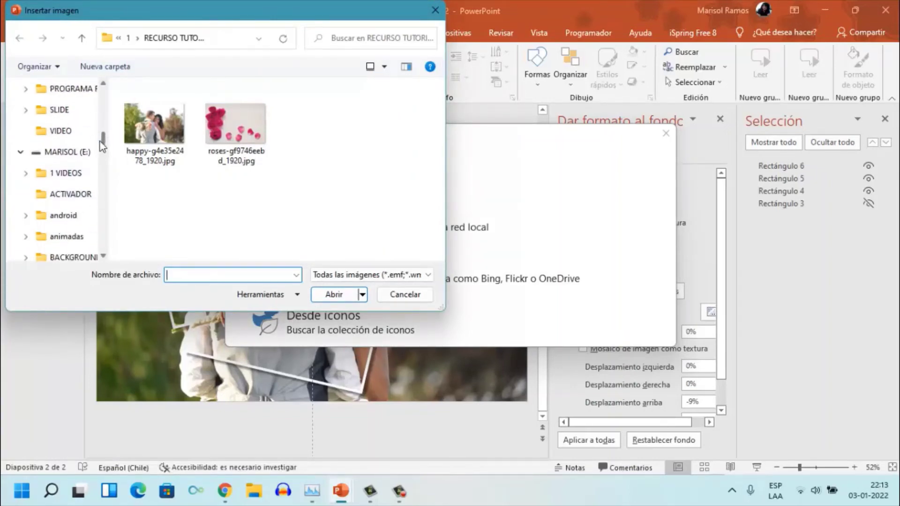
scroll(102, 146, "up", 1)
scroll(102, 146, "up", 2)
scroll(101, 146, "up", 2)
scroll(101, 146, "up", 2)
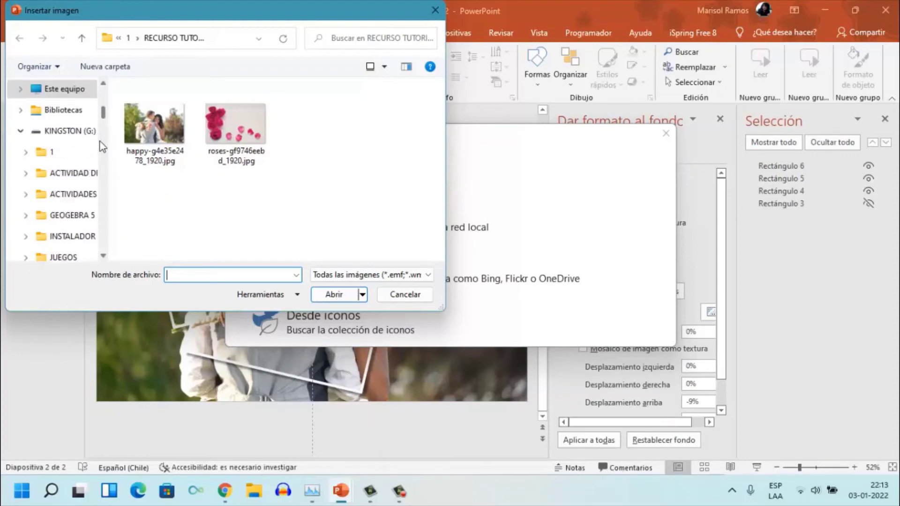
scroll(101, 147, "up", 1)
left_click(66, 169)
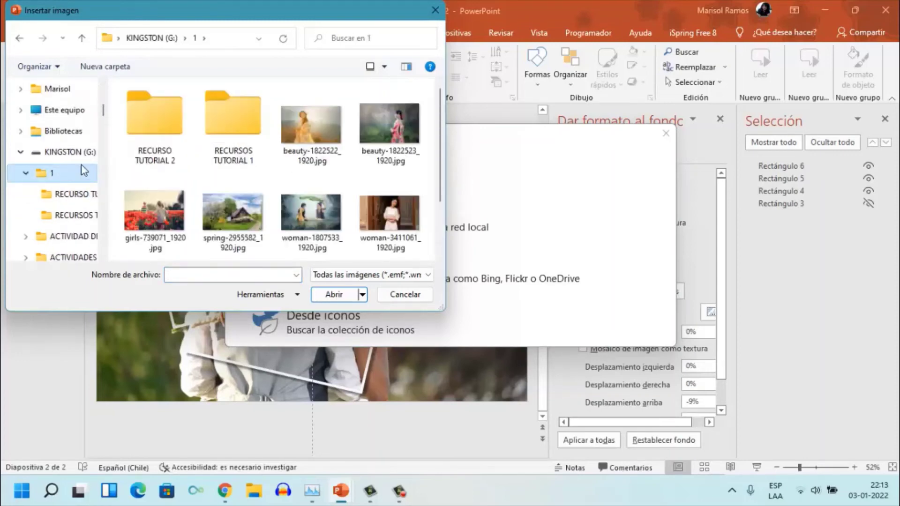
left_click(300, 198)
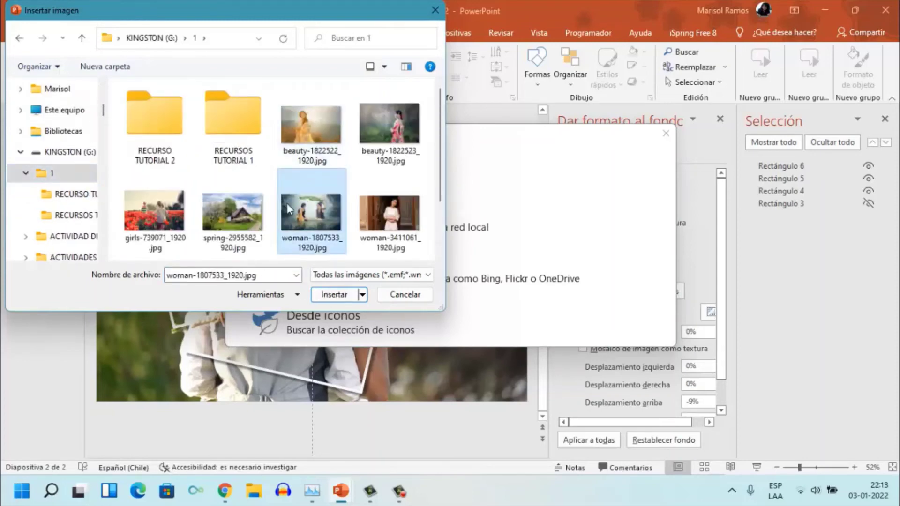
left_click(337, 297)
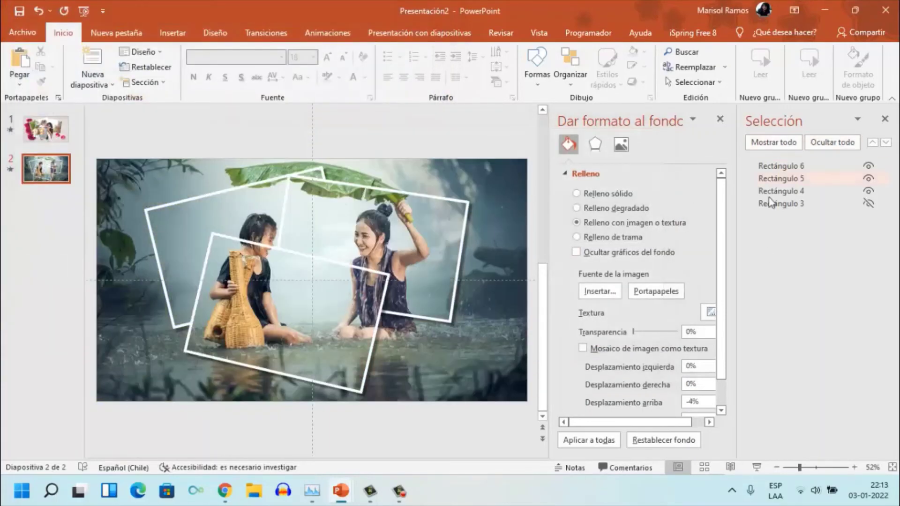
Step: Show all hidden shapes again and rotate the back-left photo frame clockwise
left_click(767, 143)
left_click(220, 221)
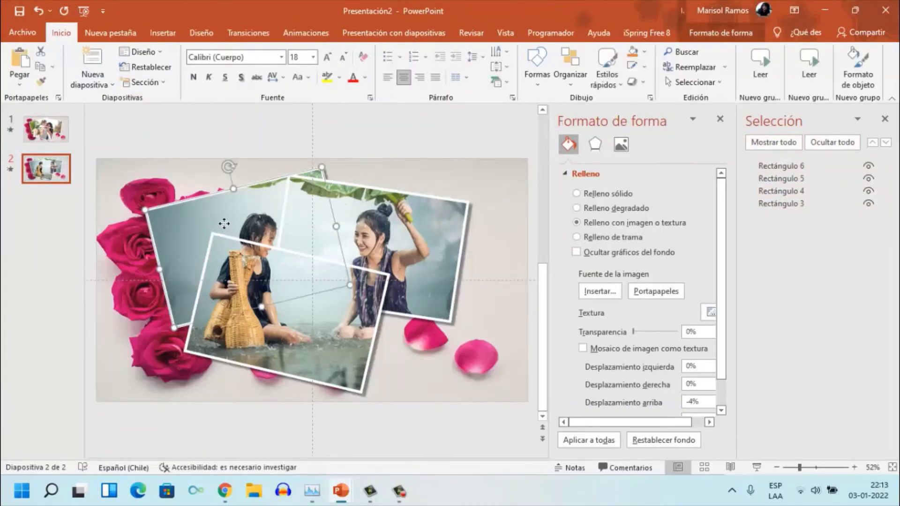
key("ctrl+y")
left_click(245, 184)
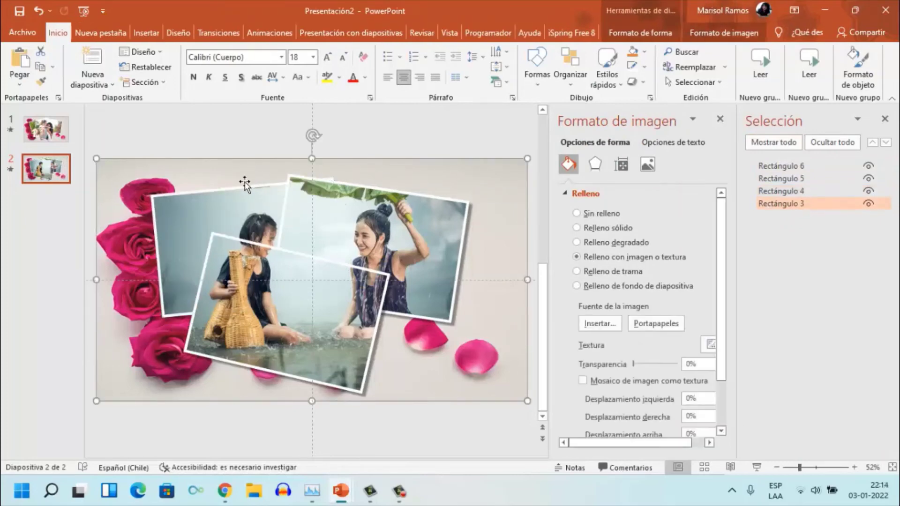
left_click(242, 190)
left_click_drag(244, 172, 263, 170)
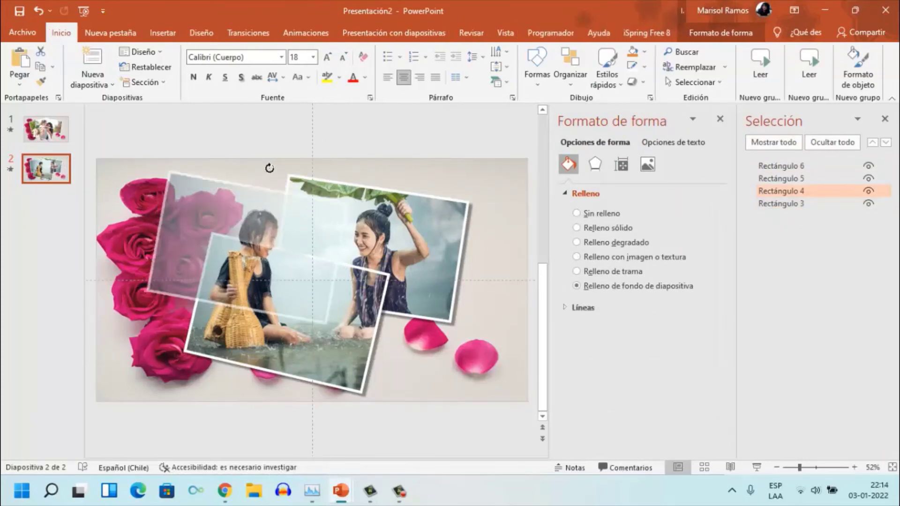
Step: Tilt the right frame, straighten the front frame, and raise and straighten the back-left frame
left_click(373, 221)
left_click_drag(382, 167, 346, 185)
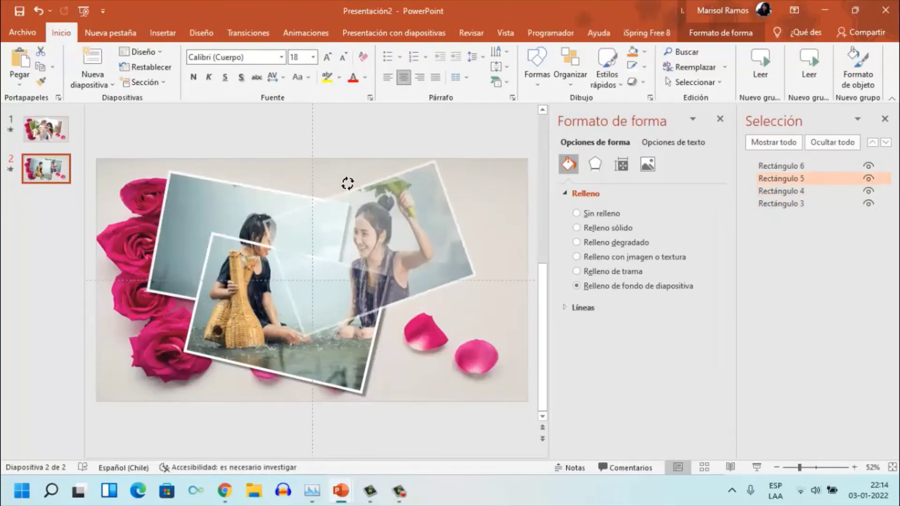
left_click(282, 261)
left_click_drag(305, 233, 287, 234)
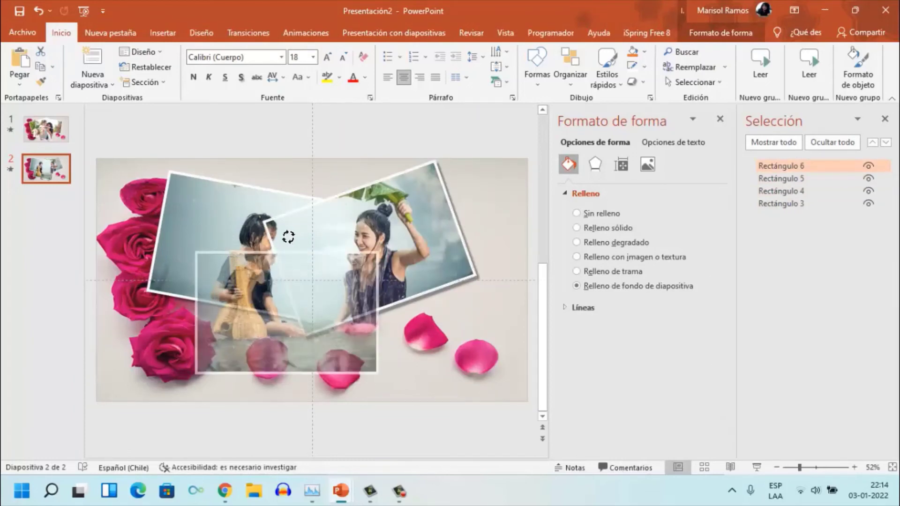
left_click(247, 214)
left_click_drag(246, 214, 248, 207)
left_click_drag(262, 156, 249, 169)
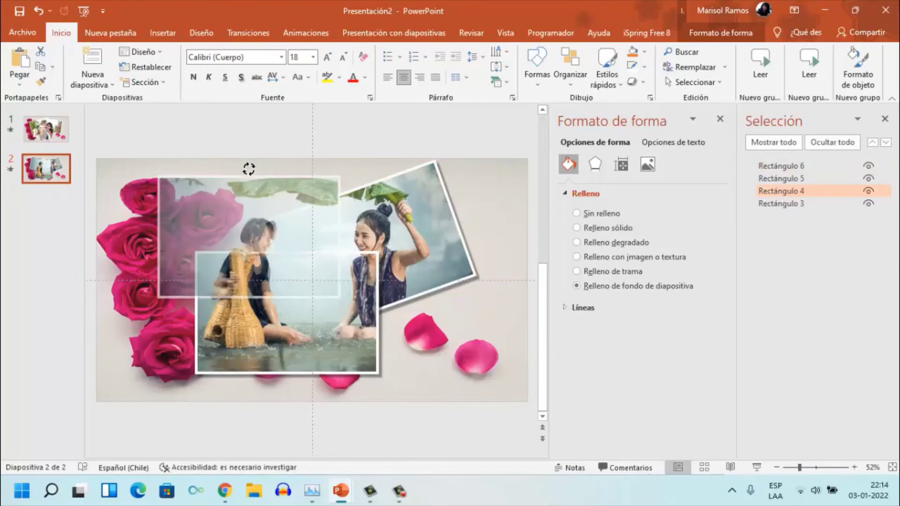
left_click(40, 166)
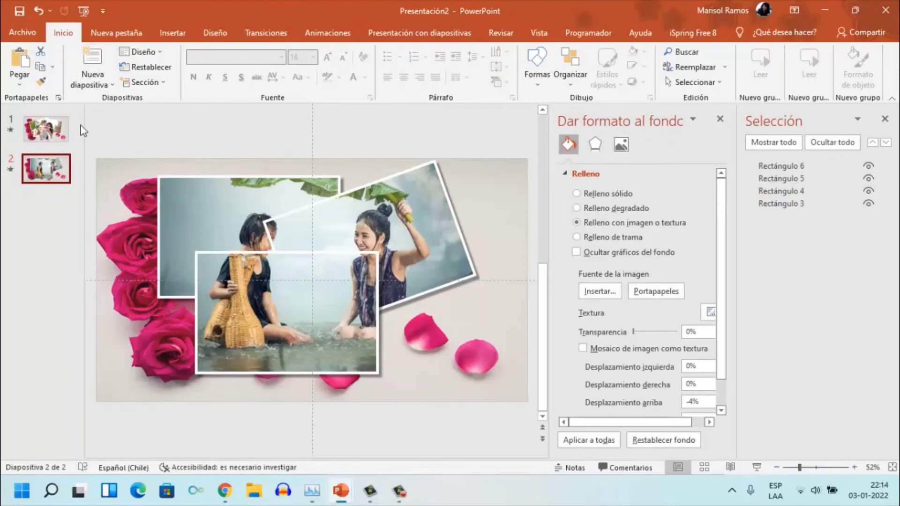
Step: Make slide 1 advance automatically after 00:10,00
left_click(46, 136)
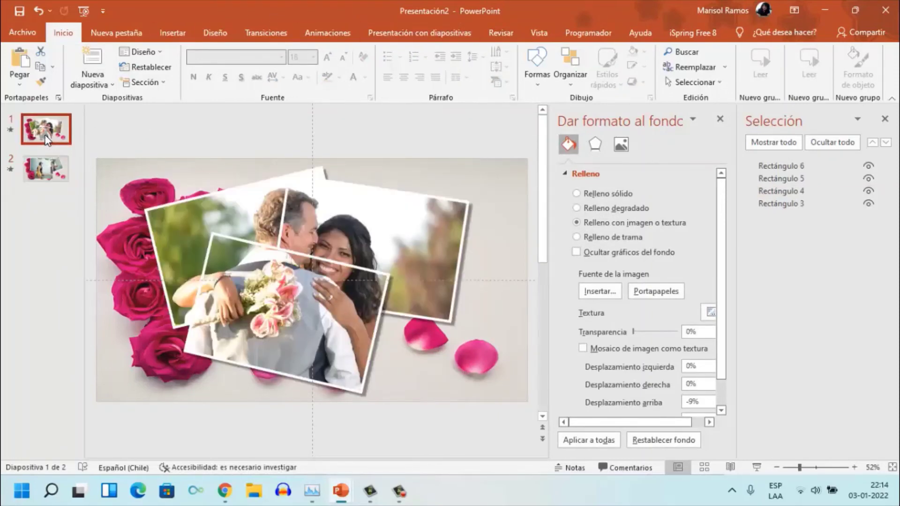
left_click(265, 33)
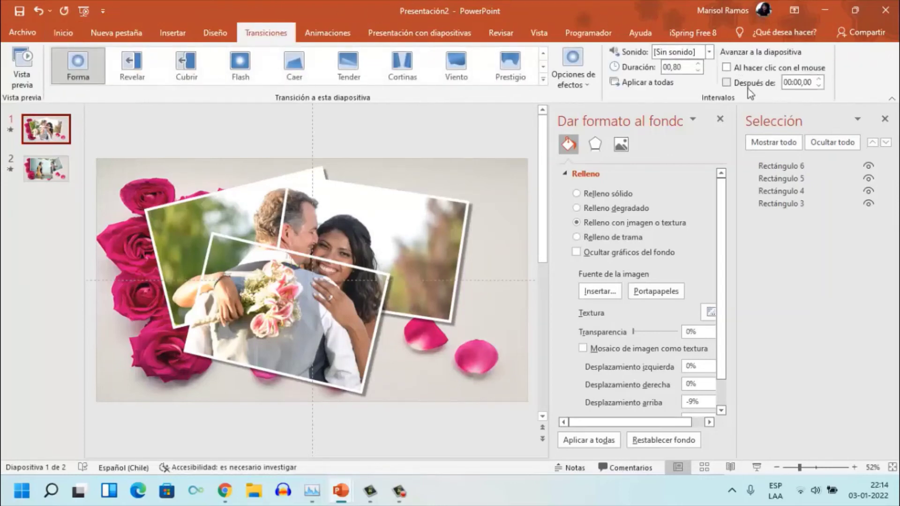
left_click(726, 82)
left_click(818, 80)
double_click(818, 80)
left_click(817, 80)
Step: Make slide 2 advance after 00:10,00 instead of on click
left_click(54, 170)
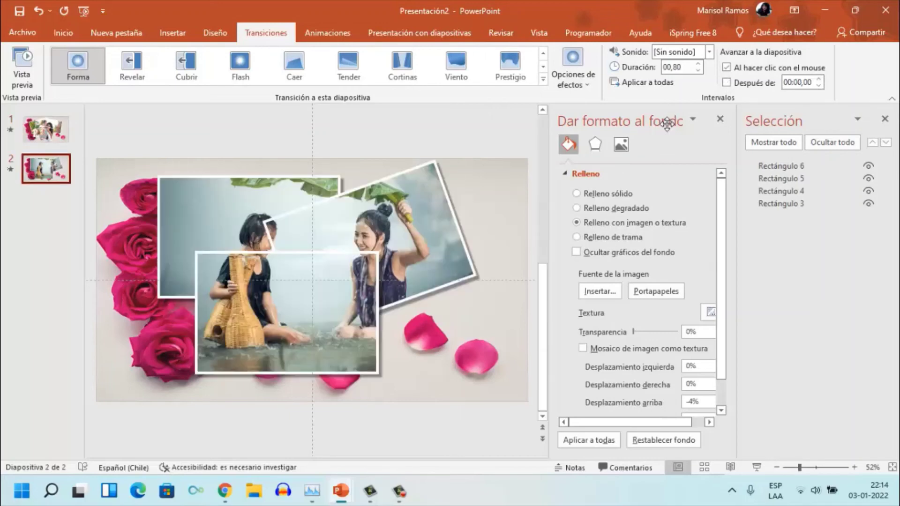
left_click(727, 82)
left_click(726, 67)
left_click(819, 80)
Step: Return to slide 1 and close the background formatting and selection panes
left_click(46, 130)
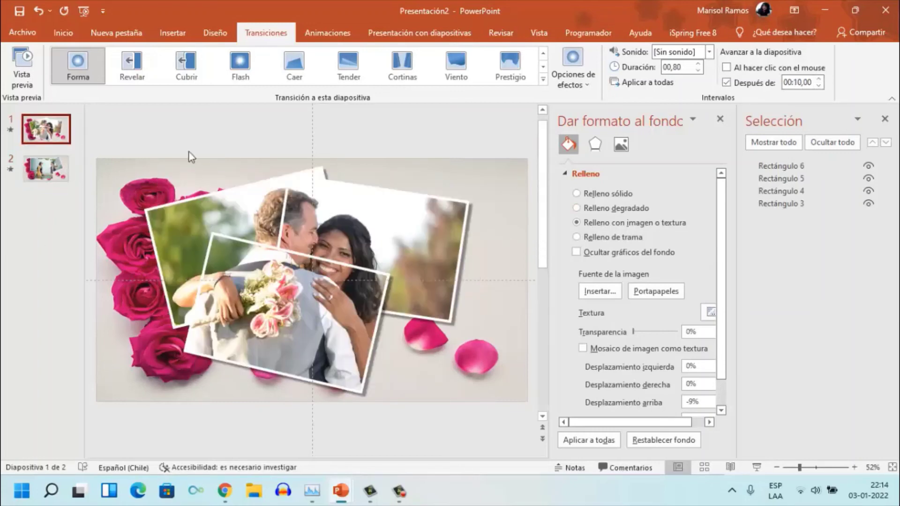
left_click(722, 120)
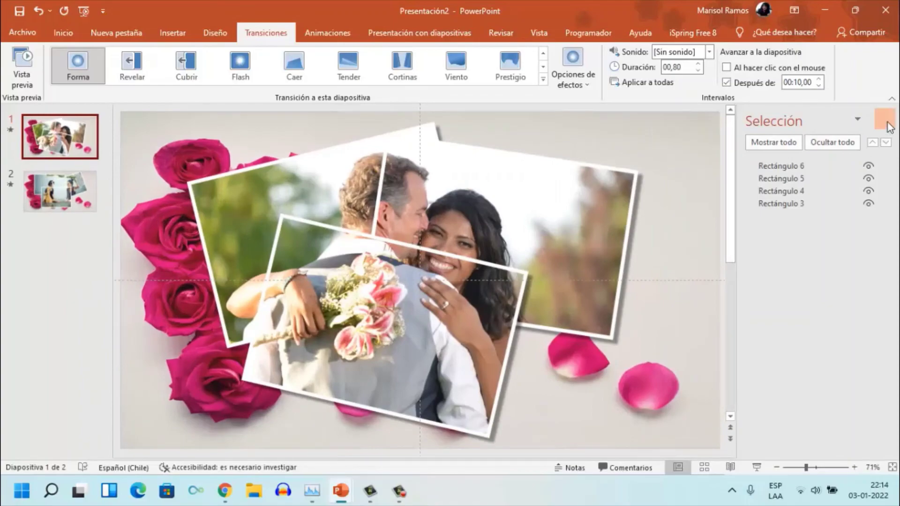
left_click(884, 119)
left_click(758, 462)
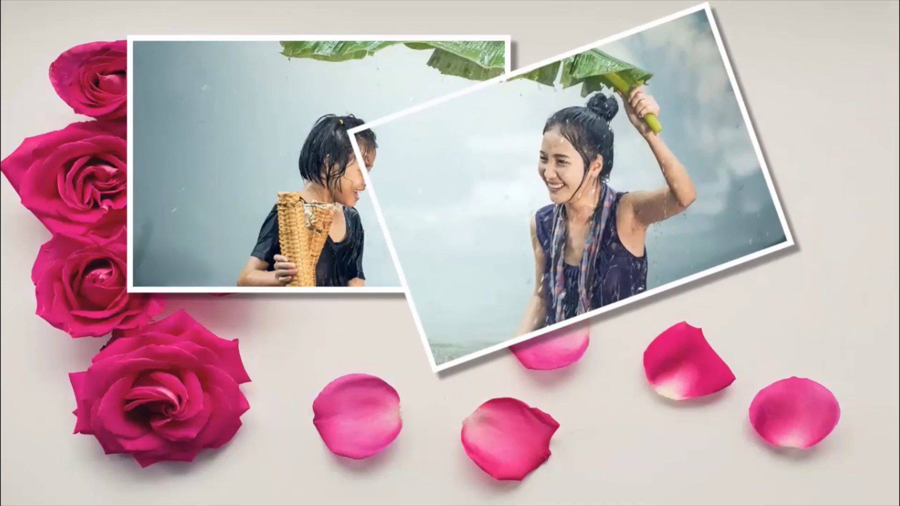
key("Right")
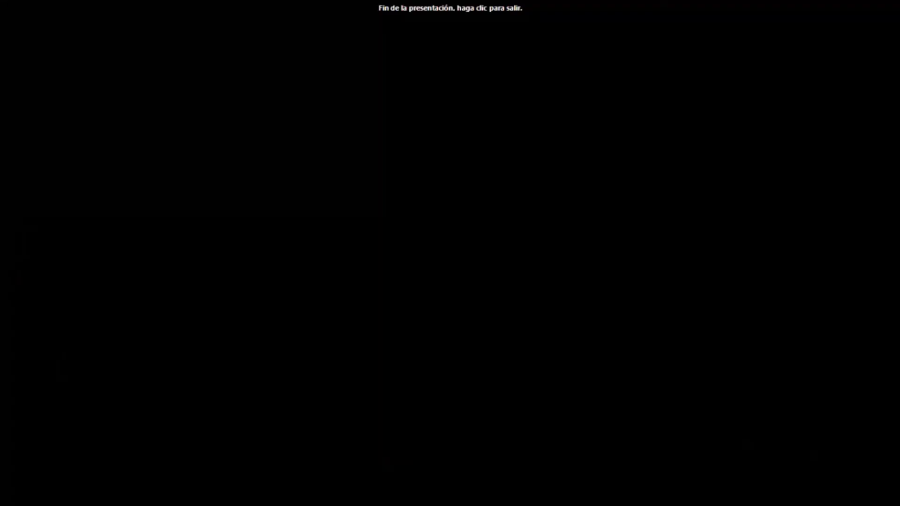
left_click(605, 307)
Step: Raise slide 1's automatic advance time from 00:10,00 to 00:15,00
left_click(103, 155)
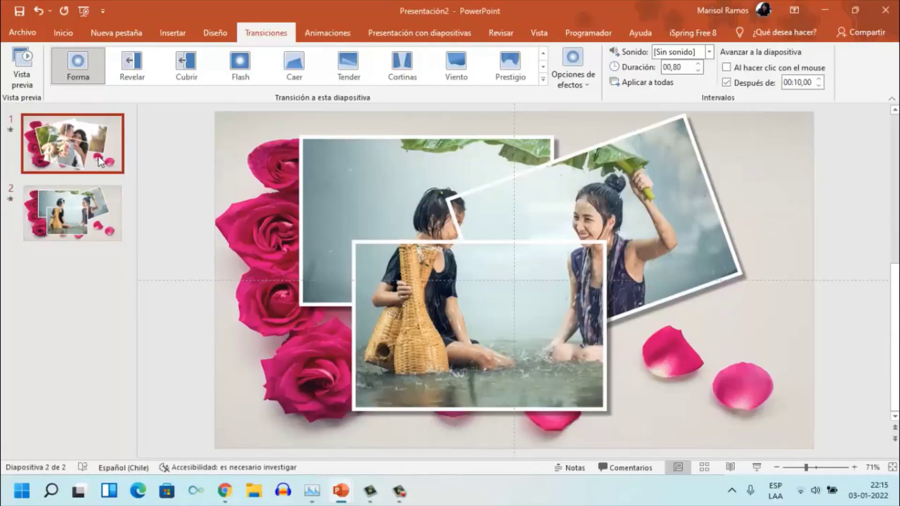
left_click(819, 79)
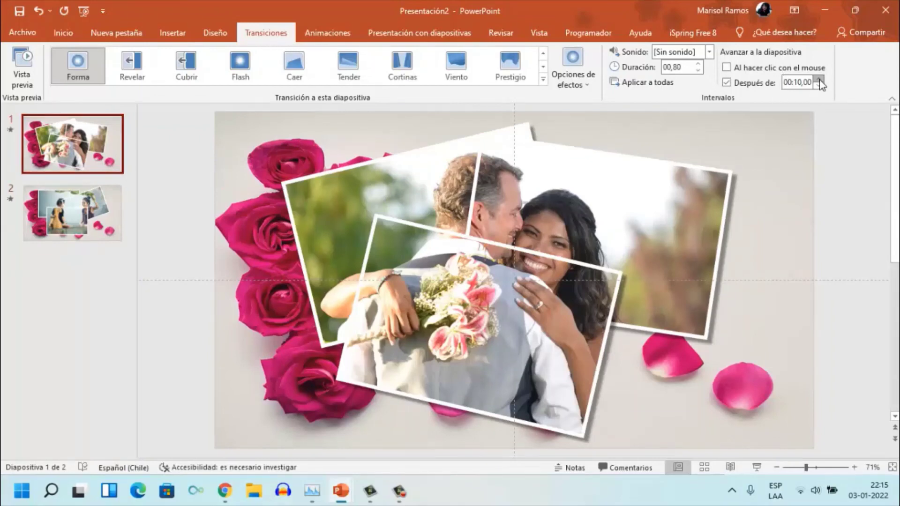
left_click(819, 79)
left_click(819, 79)
left_click(819, 79)
left_click(77, 200)
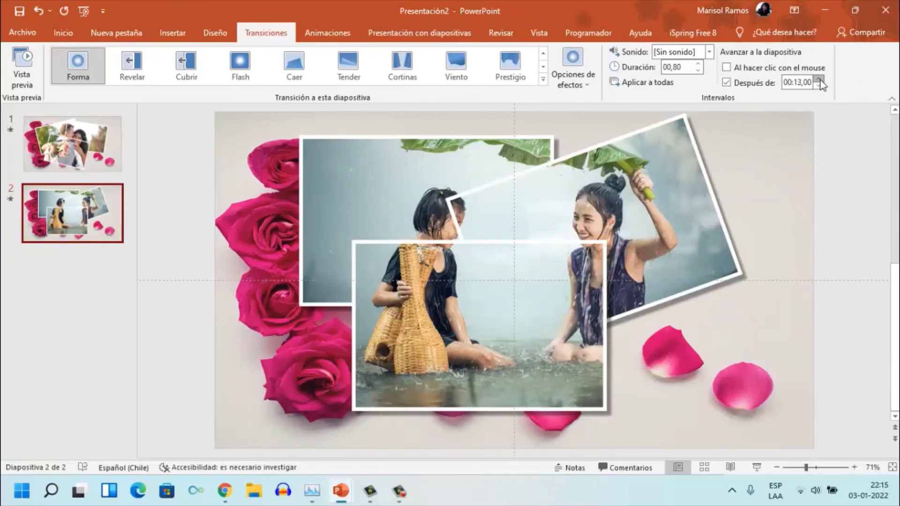
left_click(56, 140)
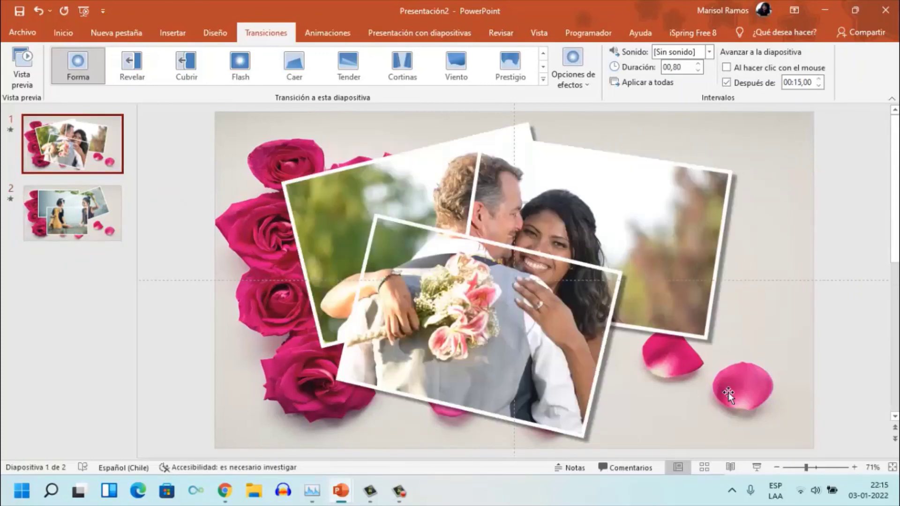
Step: Start the rose collage slideshow full screen from the first slide
left_click(759, 466)
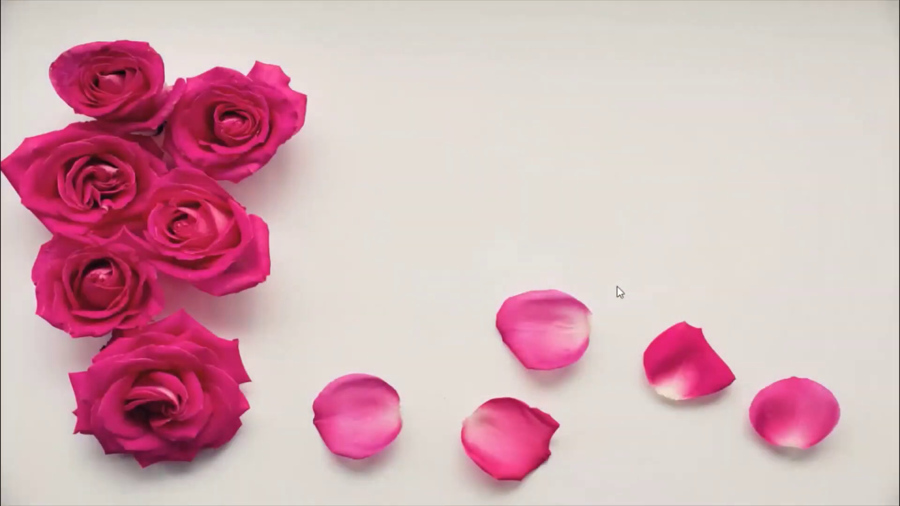